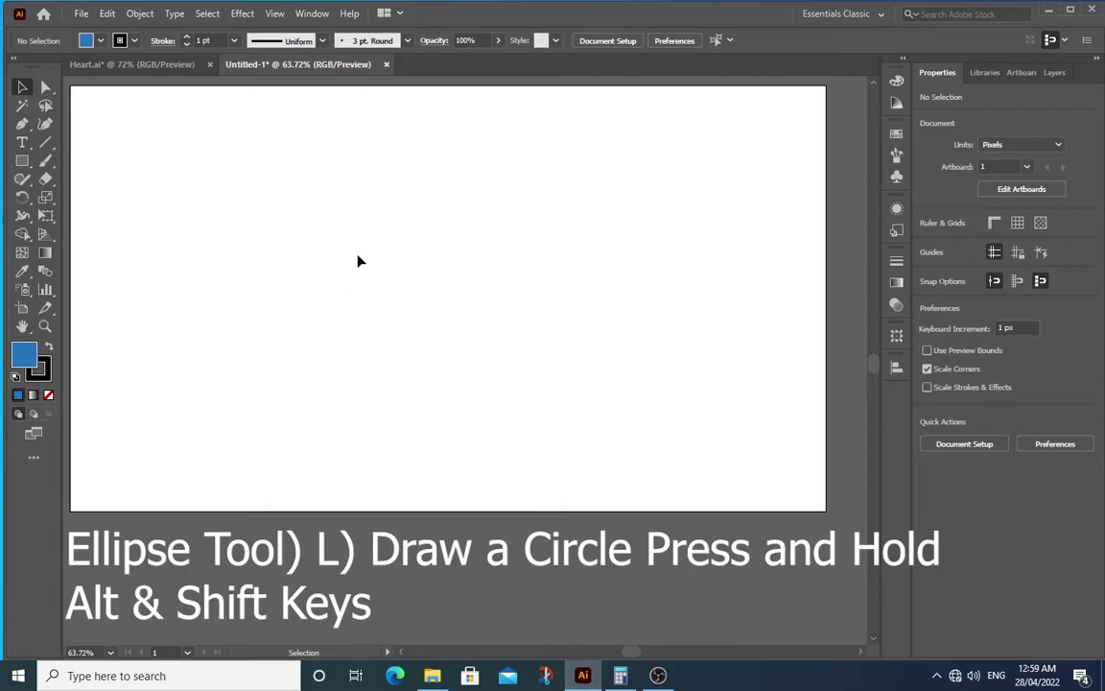
Step: Draw a 370 × 370 px blue circle with the Ellipse Tool and move it toward the artboard centre
left_click(22, 163)
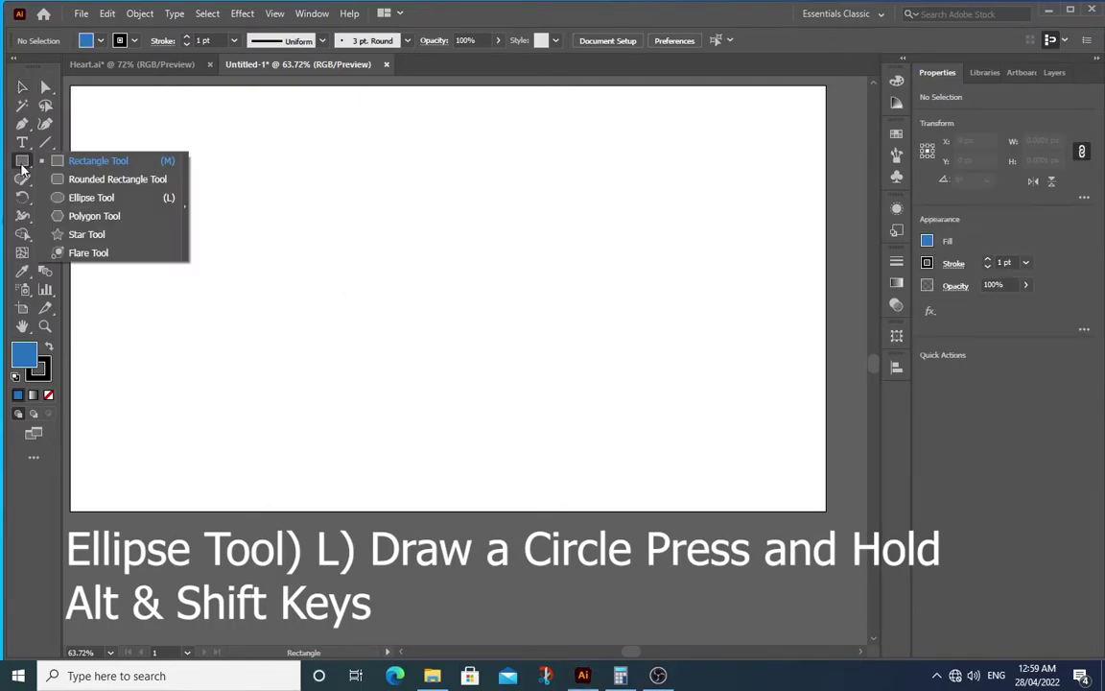
left_click(79, 197)
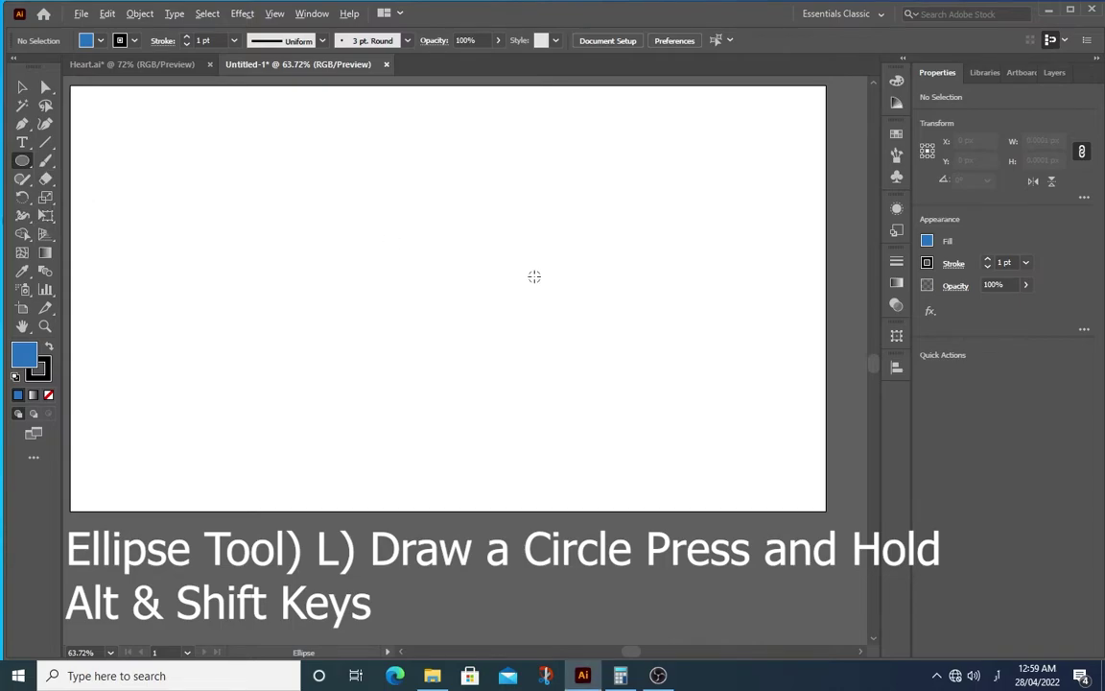
left_click_drag(417, 257, 489, 357)
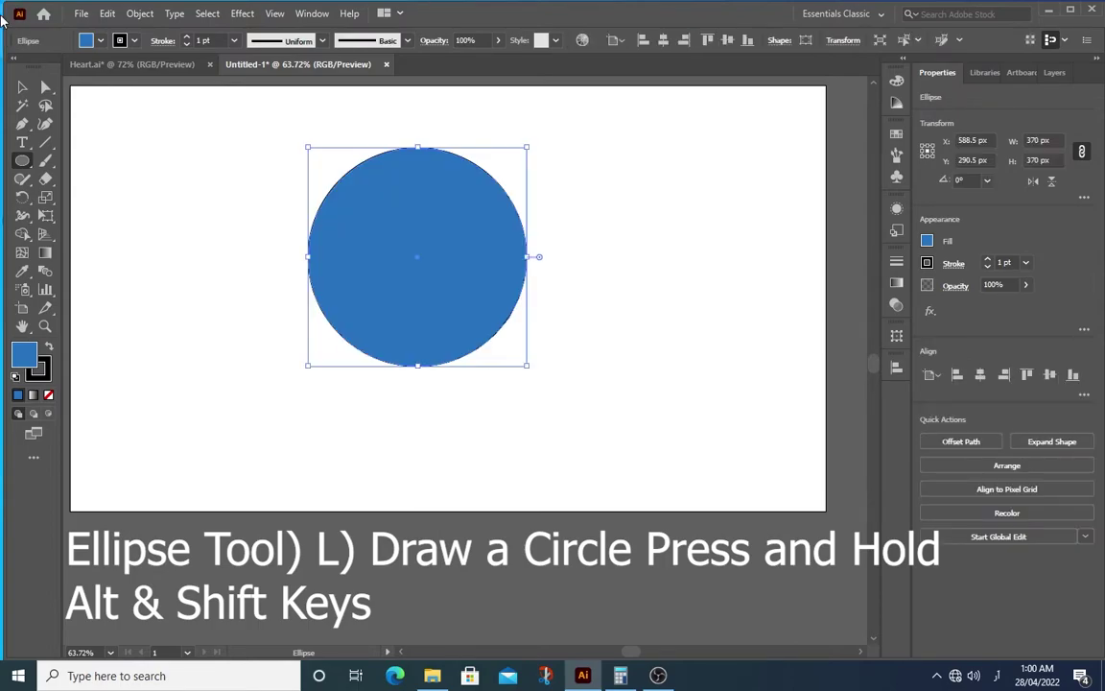
key("v")
left_click_drag(457, 249, 475, 283)
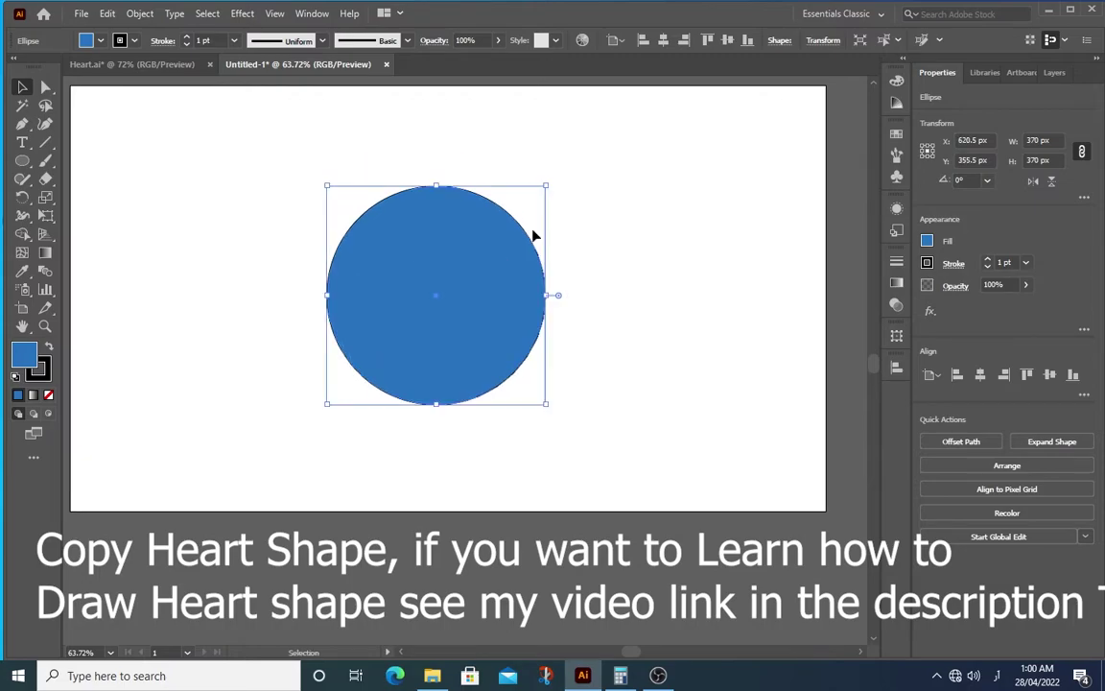
left_click(614, 230)
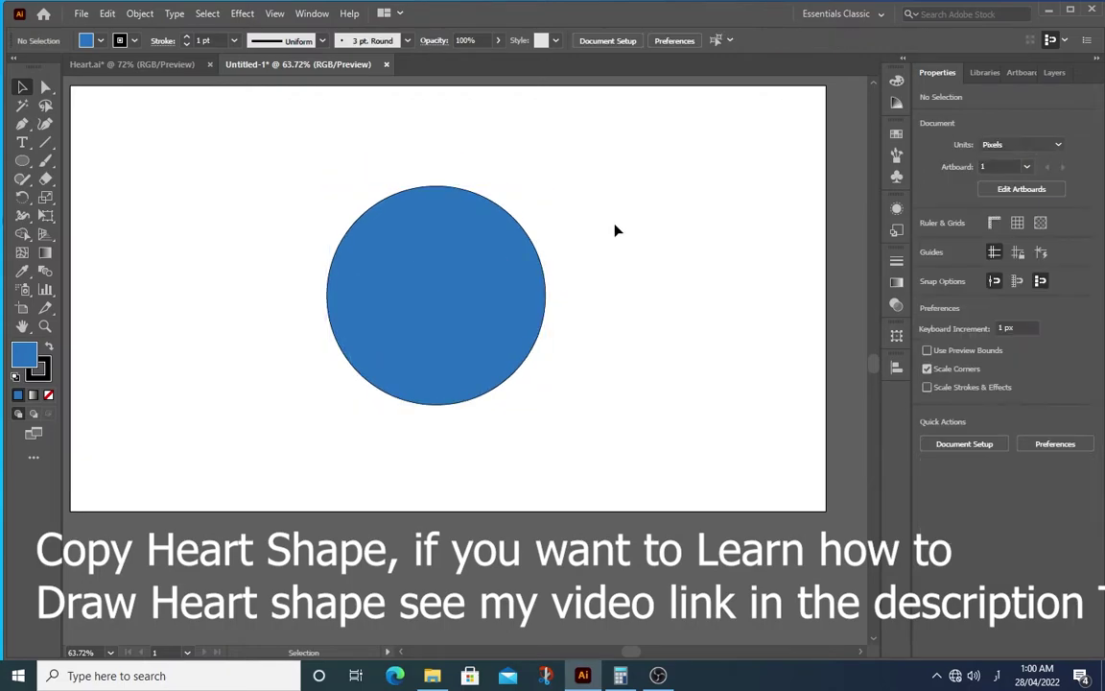
Step: Copy the small red heart from the Heart.ai document
left_click(142, 66)
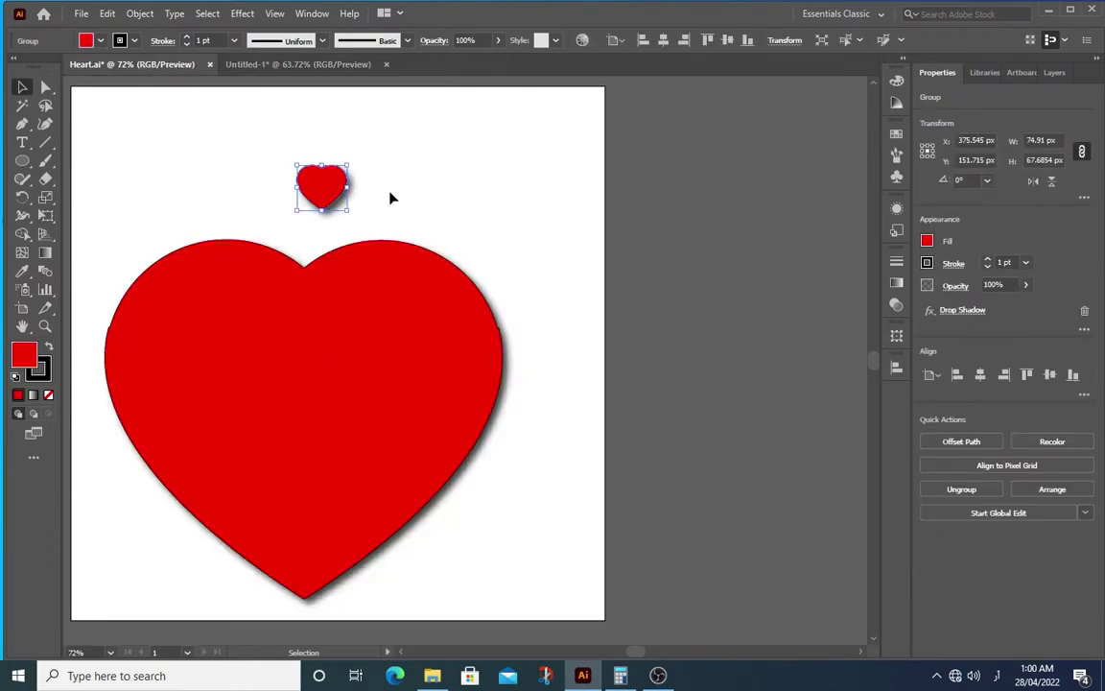
left_click_drag(280, 153, 355, 228)
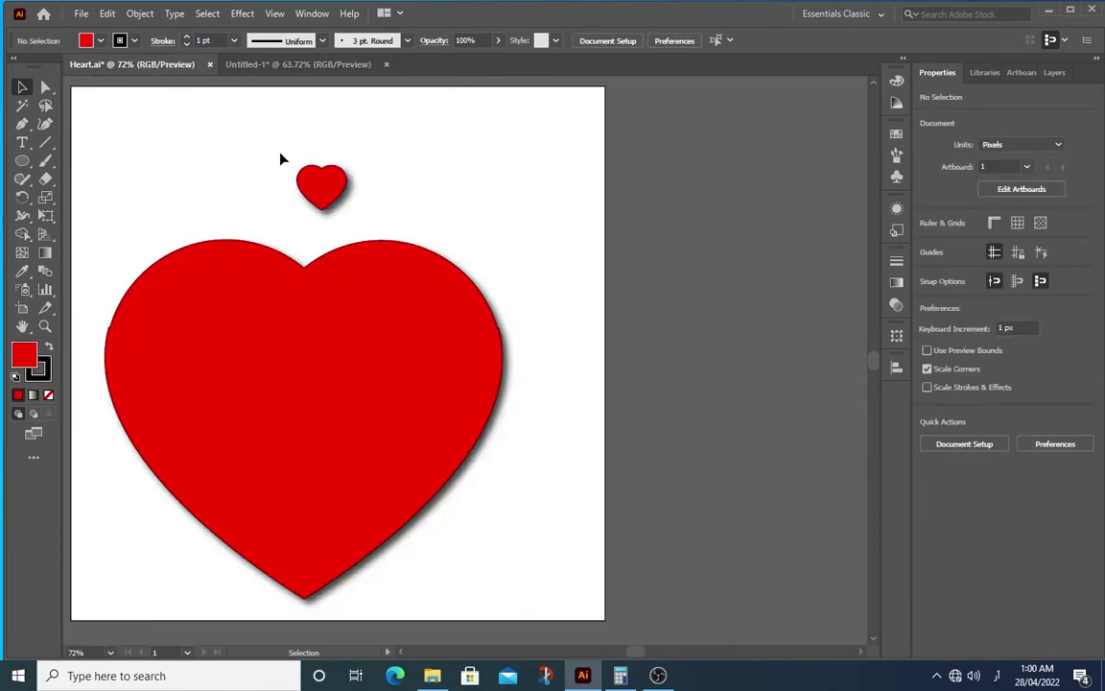
left_click(108, 14)
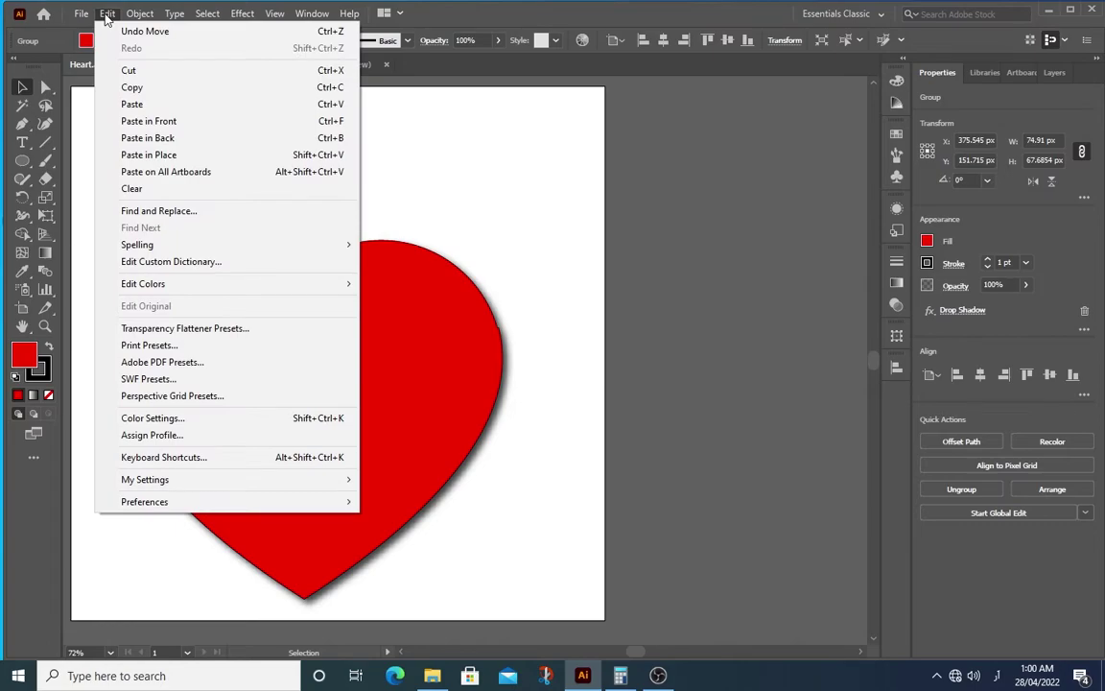
left_click(135, 89)
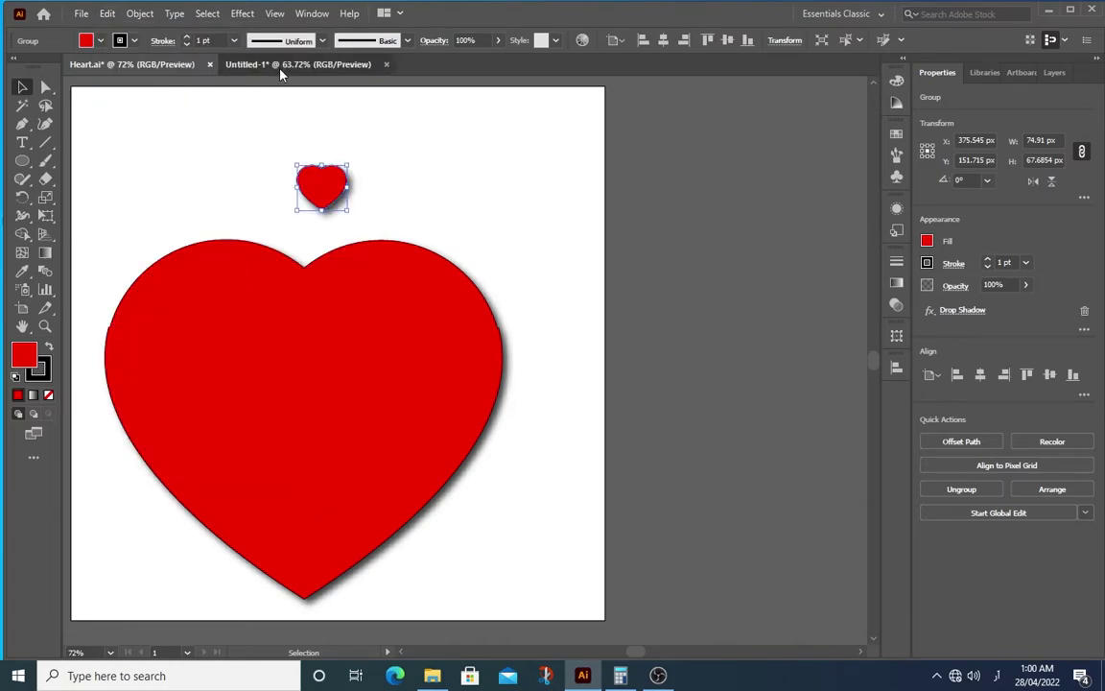
Step: Paste the heart in front in Untitled-1 and position it just above the circle's top
left_click(279, 64)
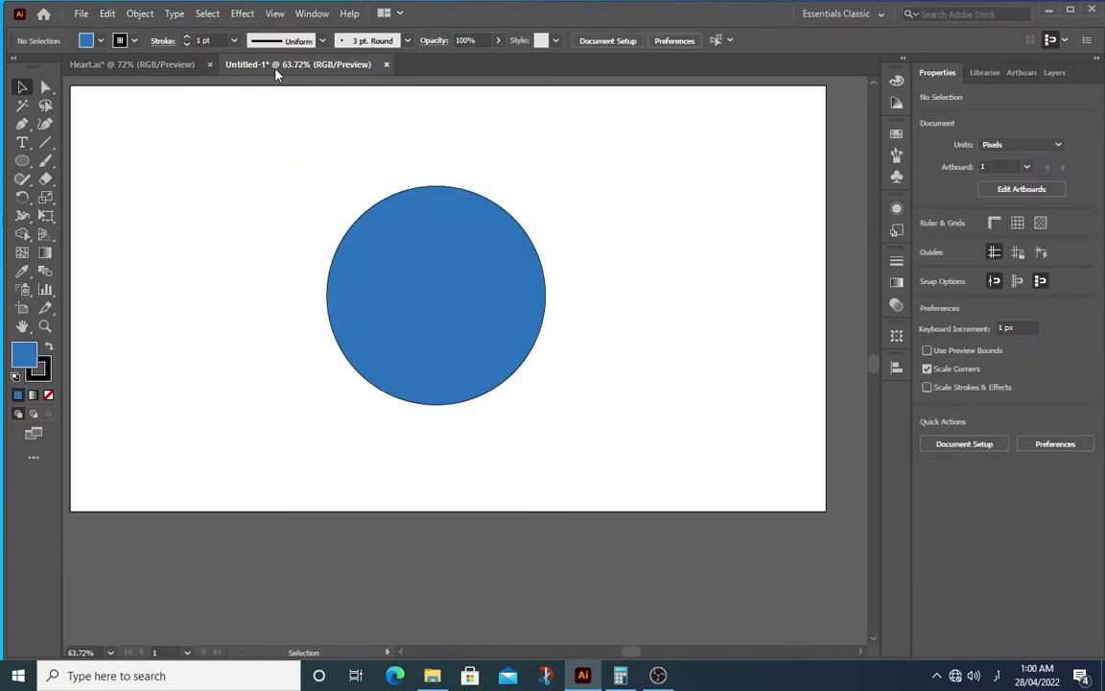
left_click(105, 17)
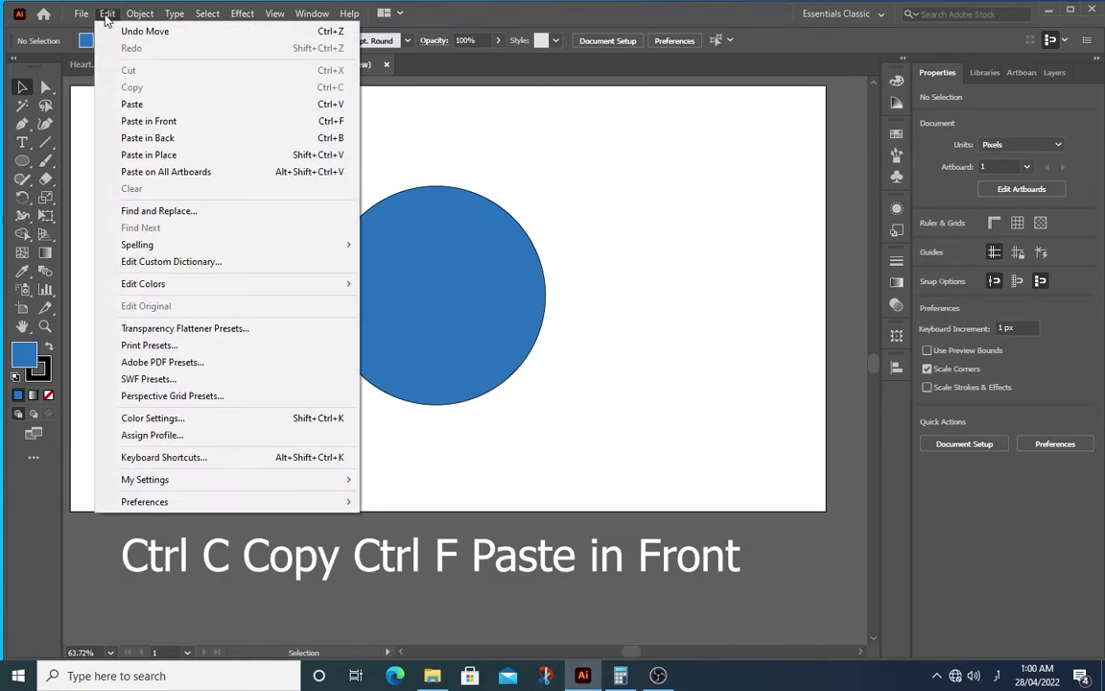
left_click(161, 126)
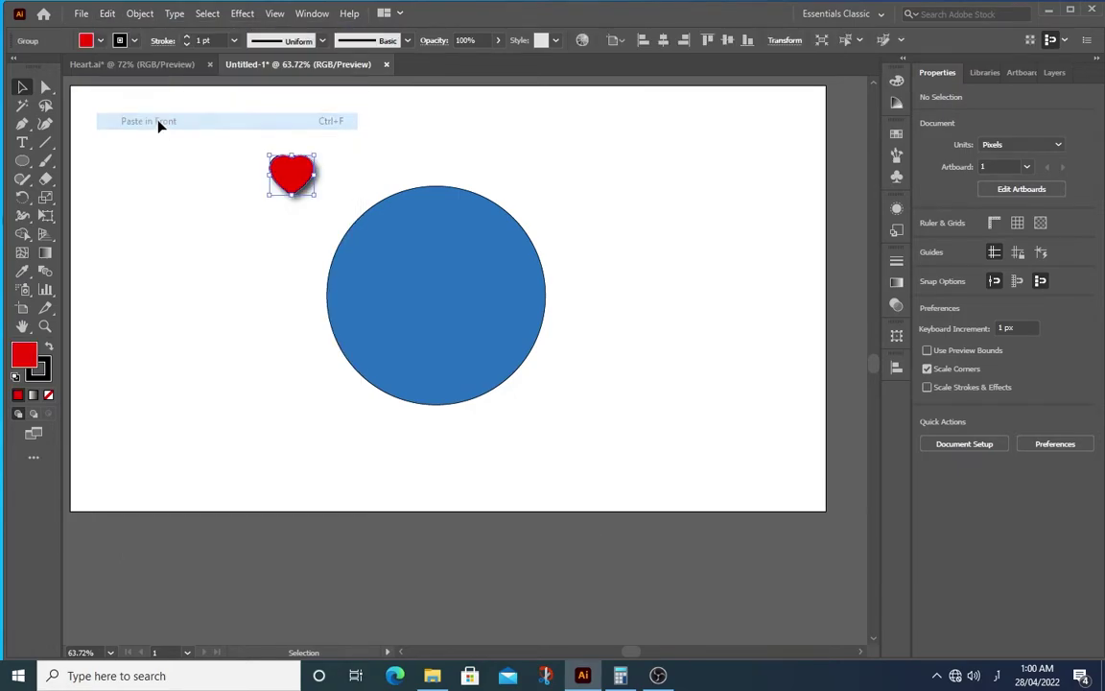
left_click_drag(294, 173, 434, 152)
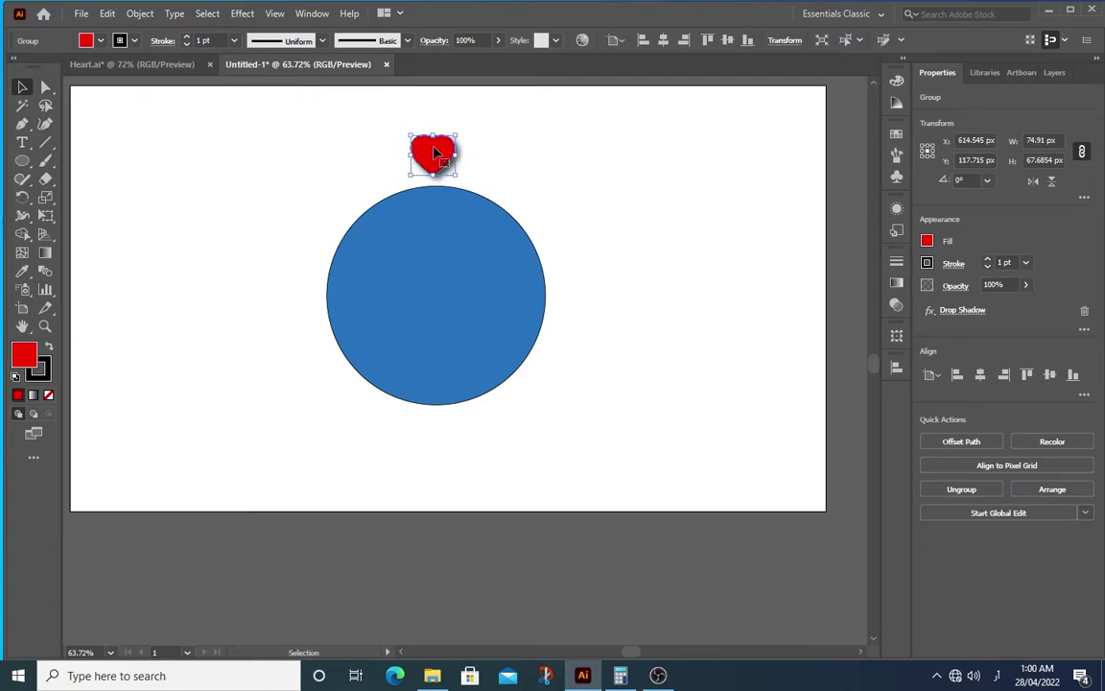
Step: Set the Rotate Tool's pivot at the circle's centre, opening the Rotate dialog
left_click(21, 196)
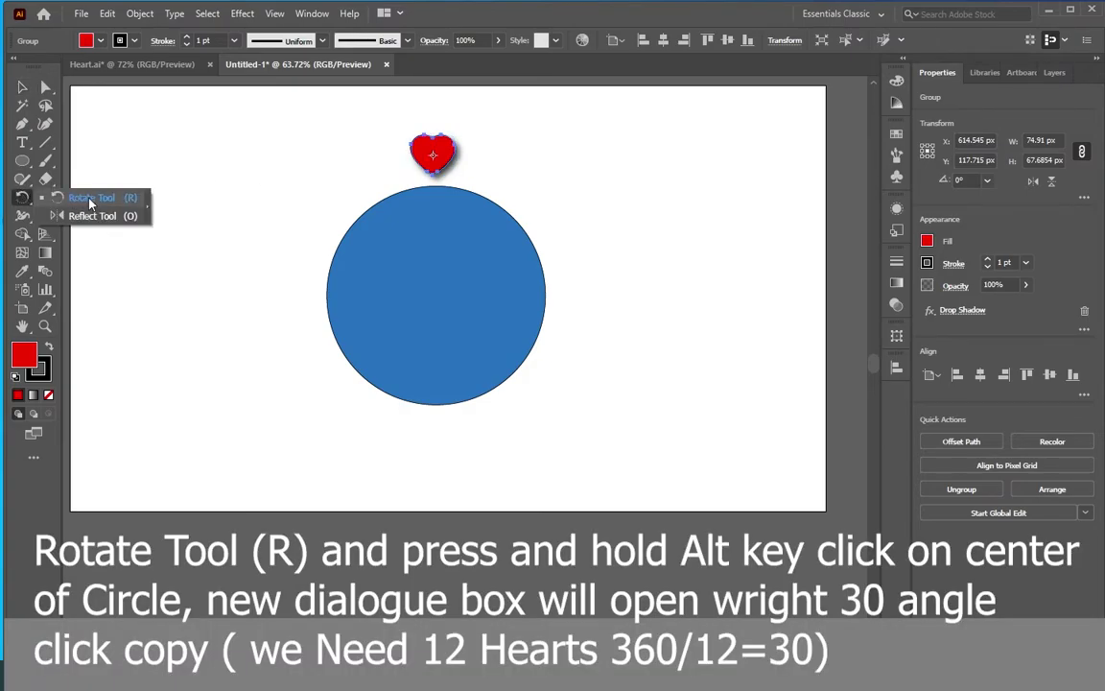
left_click(89, 199)
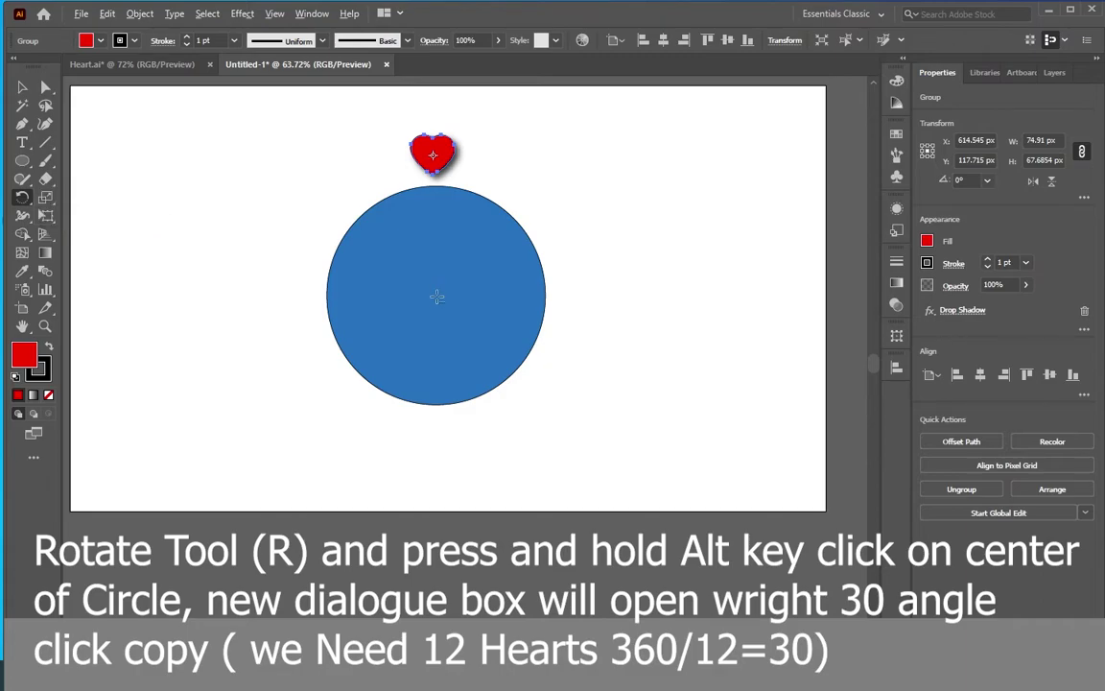
left_click(437, 297, "alt")
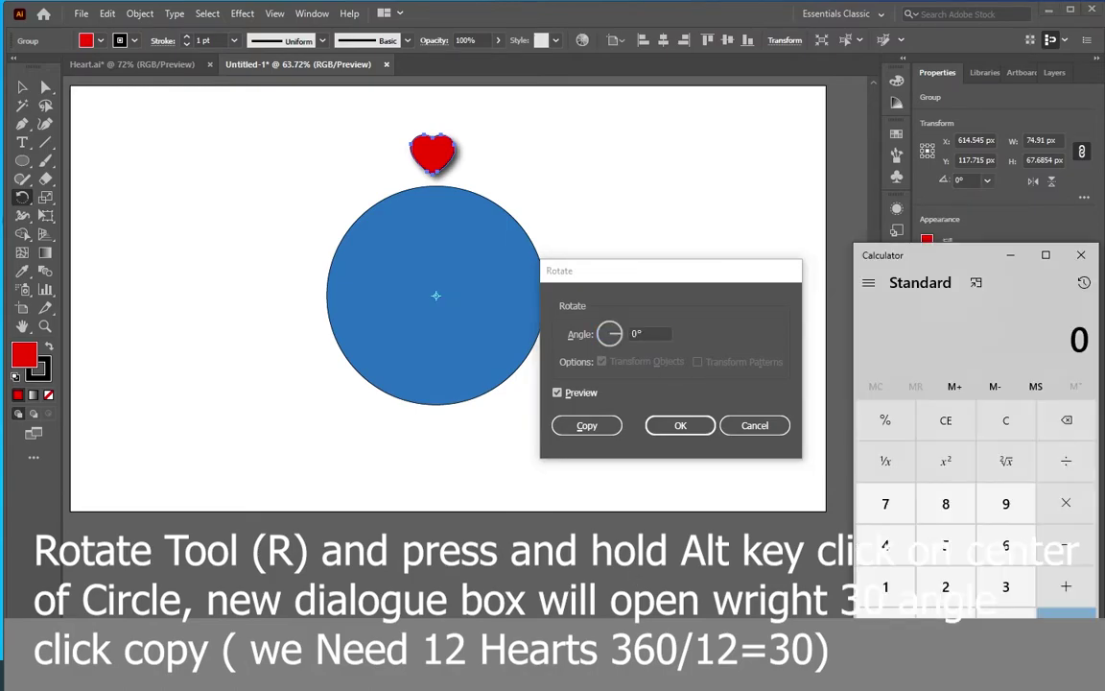
Step: Work out 360 ÷ 12 on the calculator and enter 30° as the rotation angle
type("3")
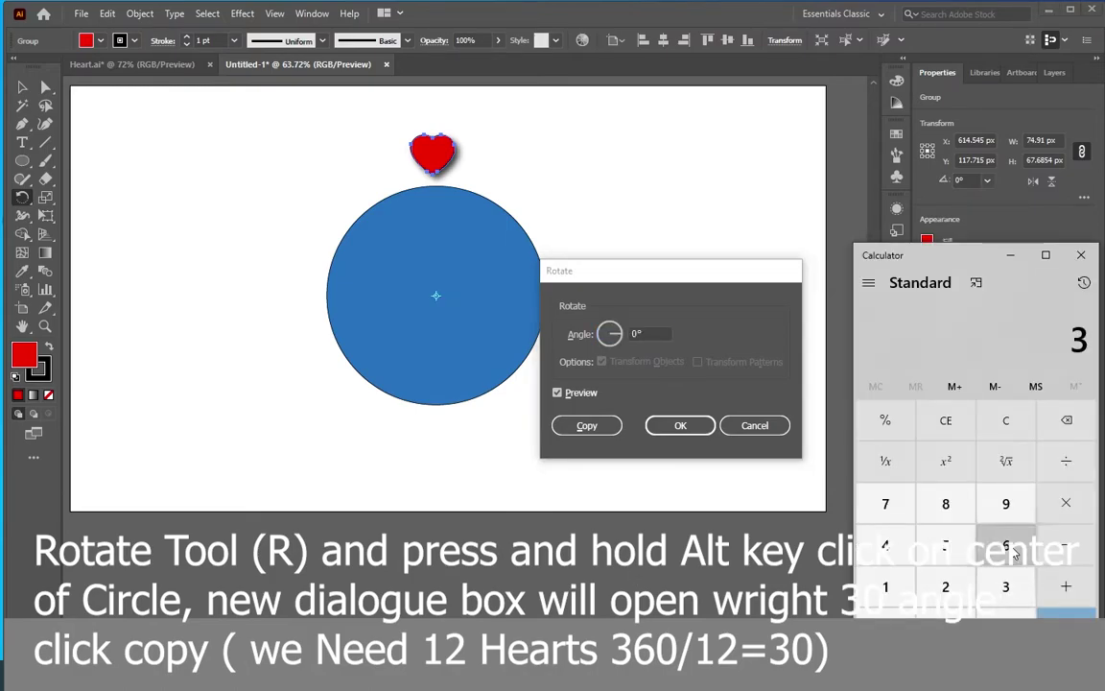
left_click(1005, 544)
left_click(945, 628)
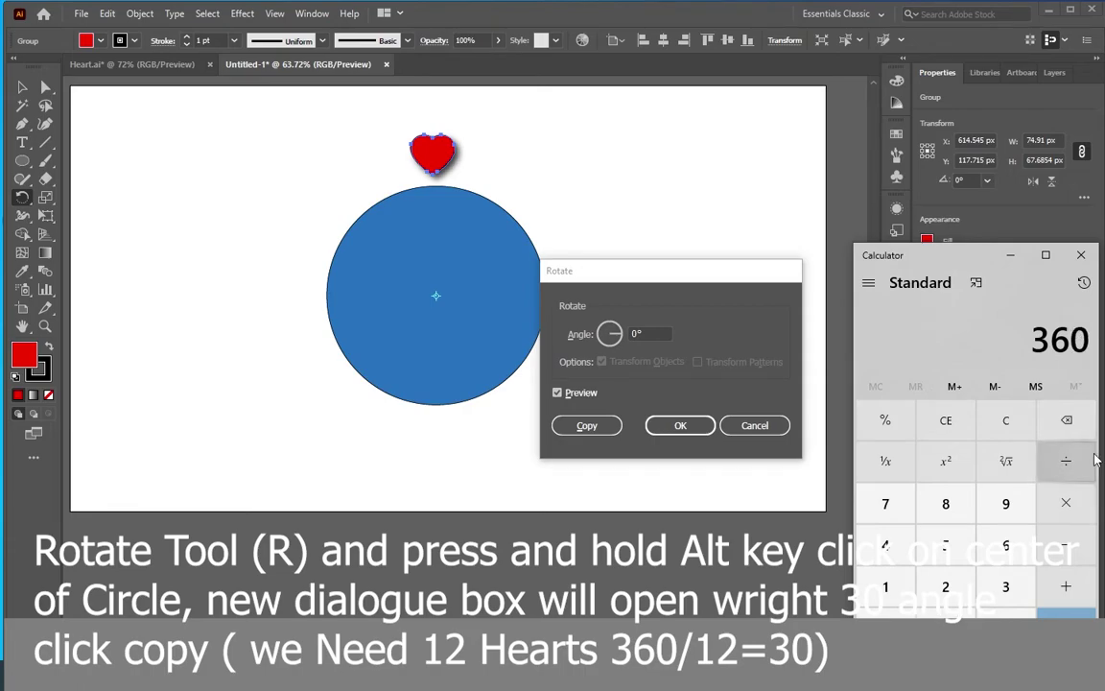
left_click(1066, 462)
left_click(885, 586)
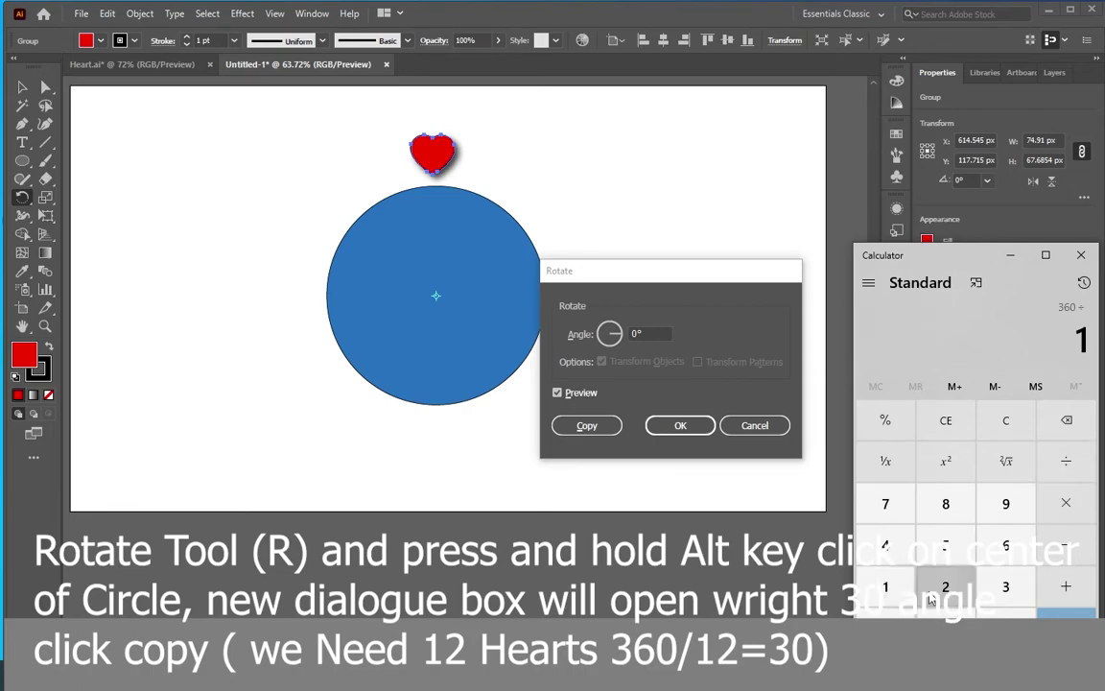
left_click(930, 598)
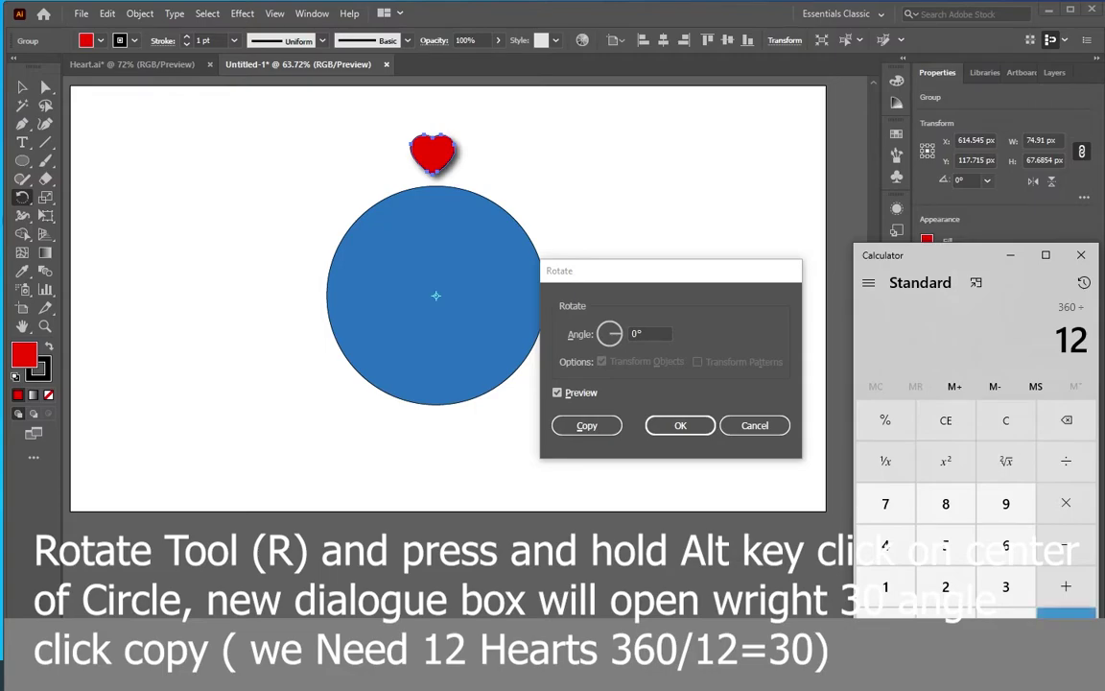
left_click(1066, 622)
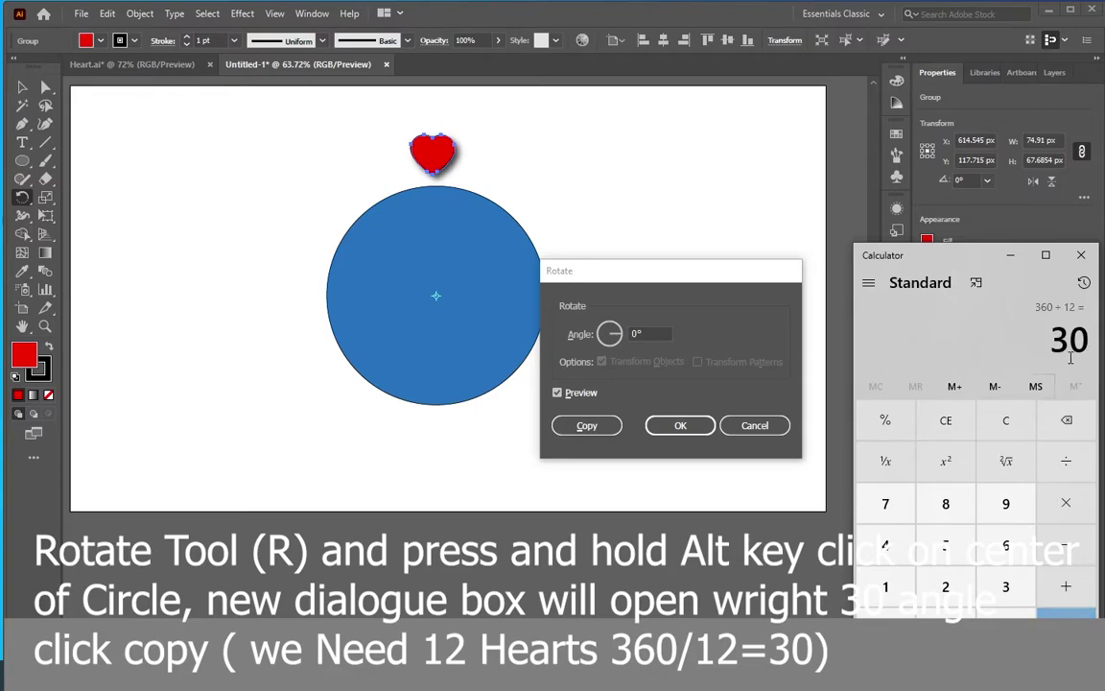
left_click(671, 331)
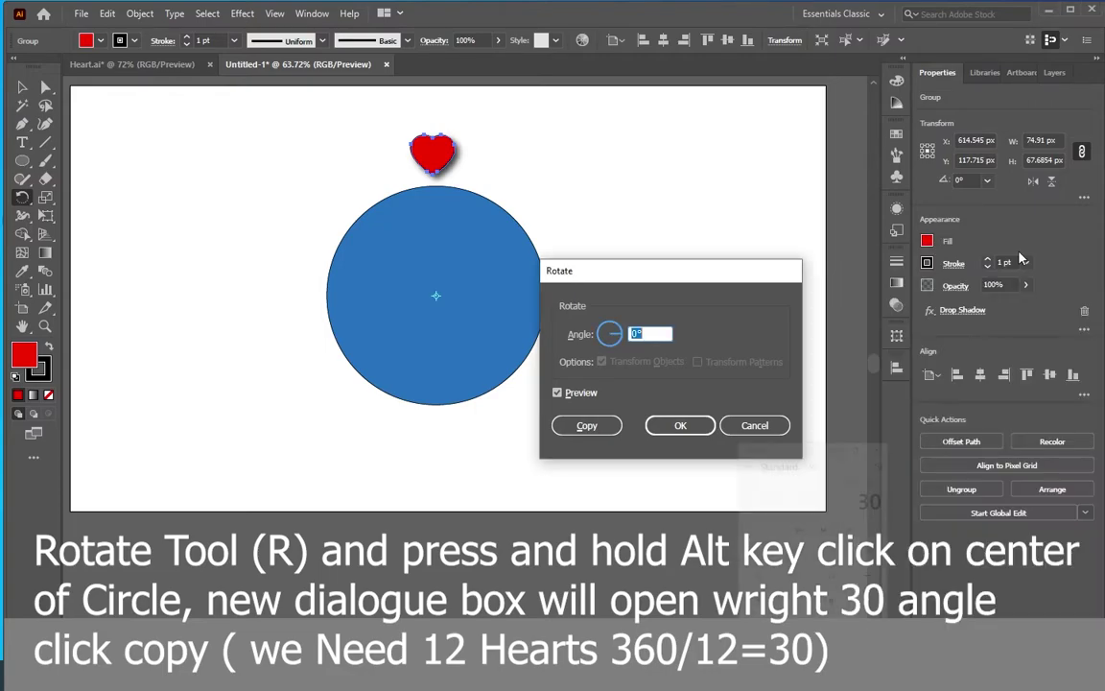
type("30")
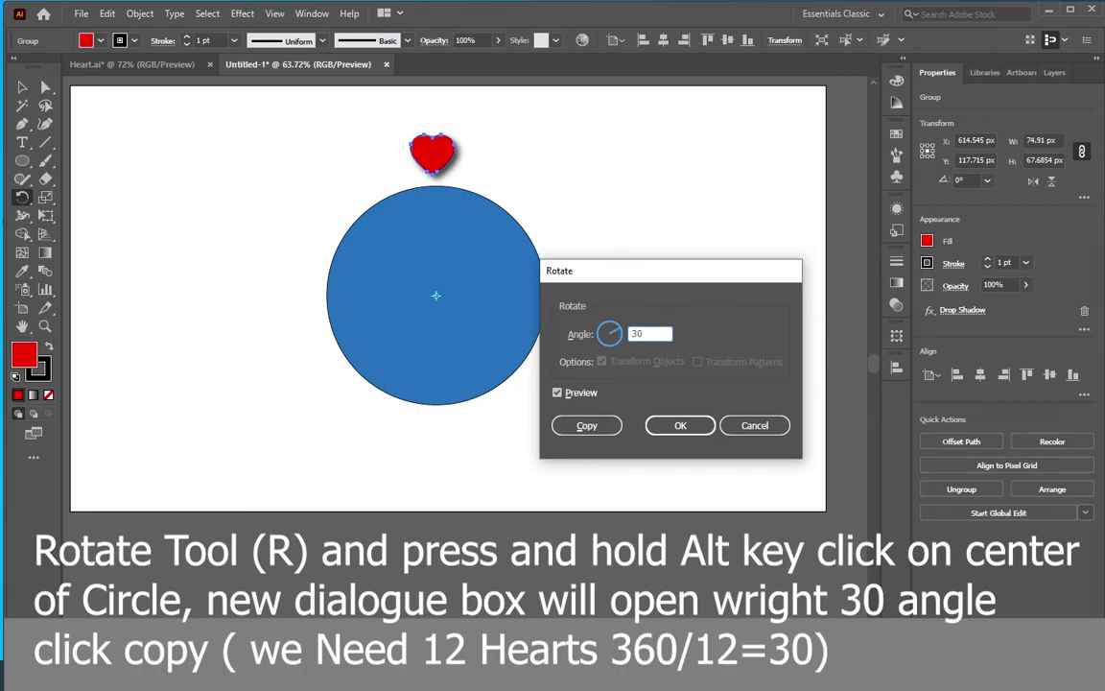
Step: Make a 30° rotated copy of the heart and repeat it with Ctrl+D to extend the ring
left_click(587, 426)
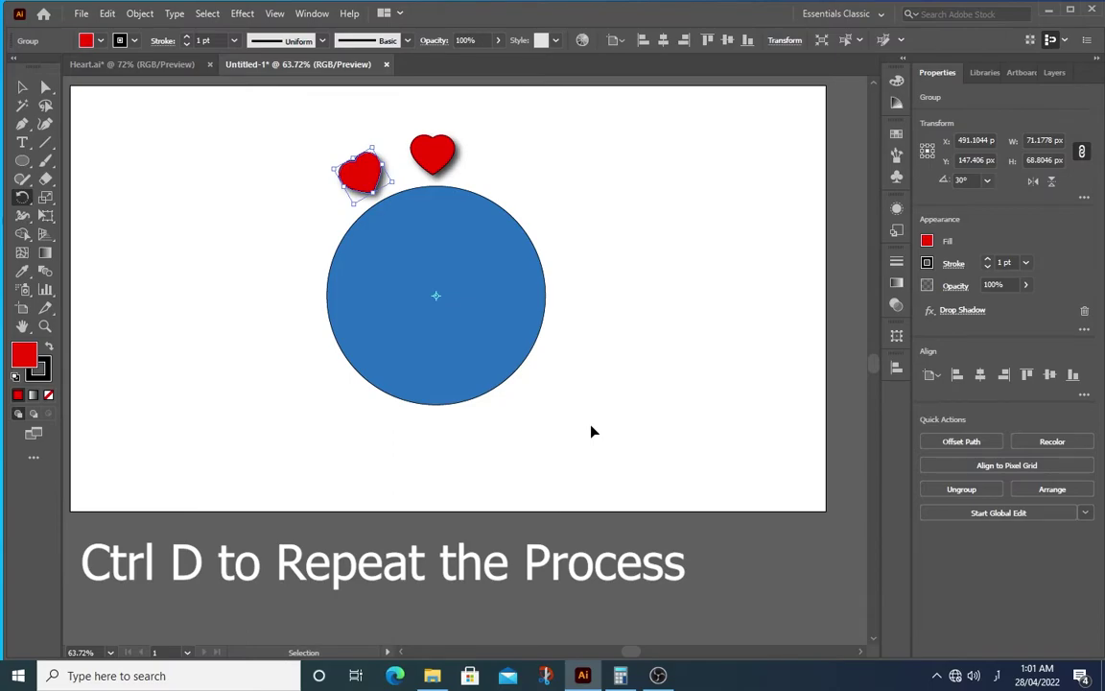
key("ctrl+d")
key("ctrl+d")
key("ctrl+d")
key("ctrl+d")
key("ctrl+d")
key("ctrl+d")
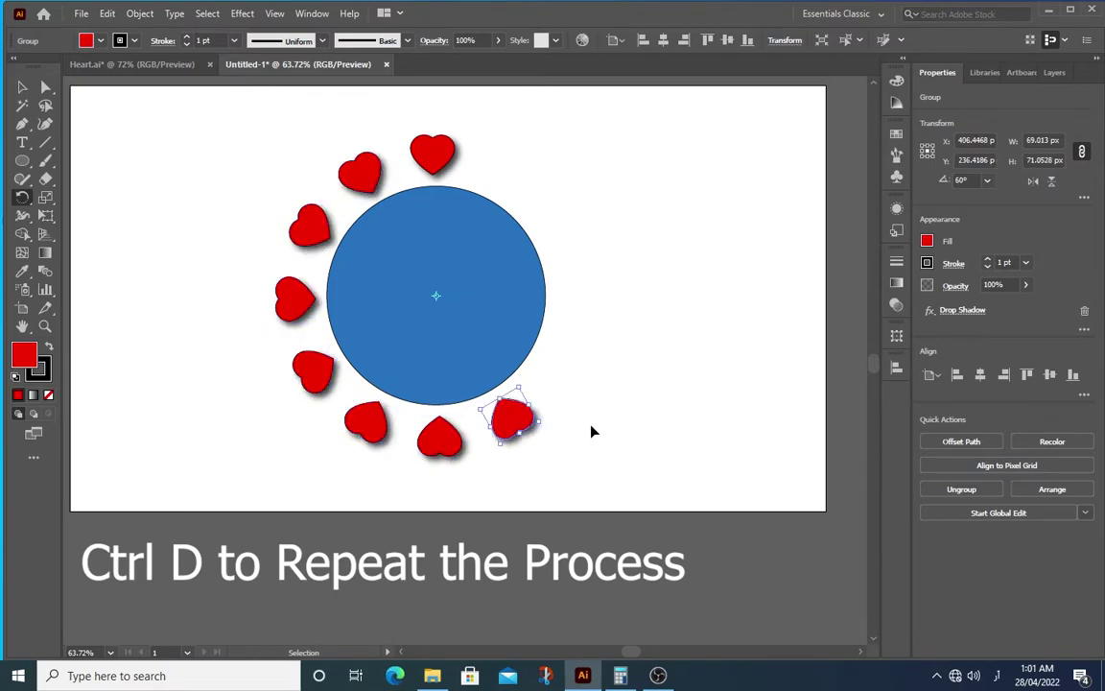
key("ctrl+d")
key("ctrl+d")
key("ctrl+d")
key("ctrl+d")
key("ctrl+d")
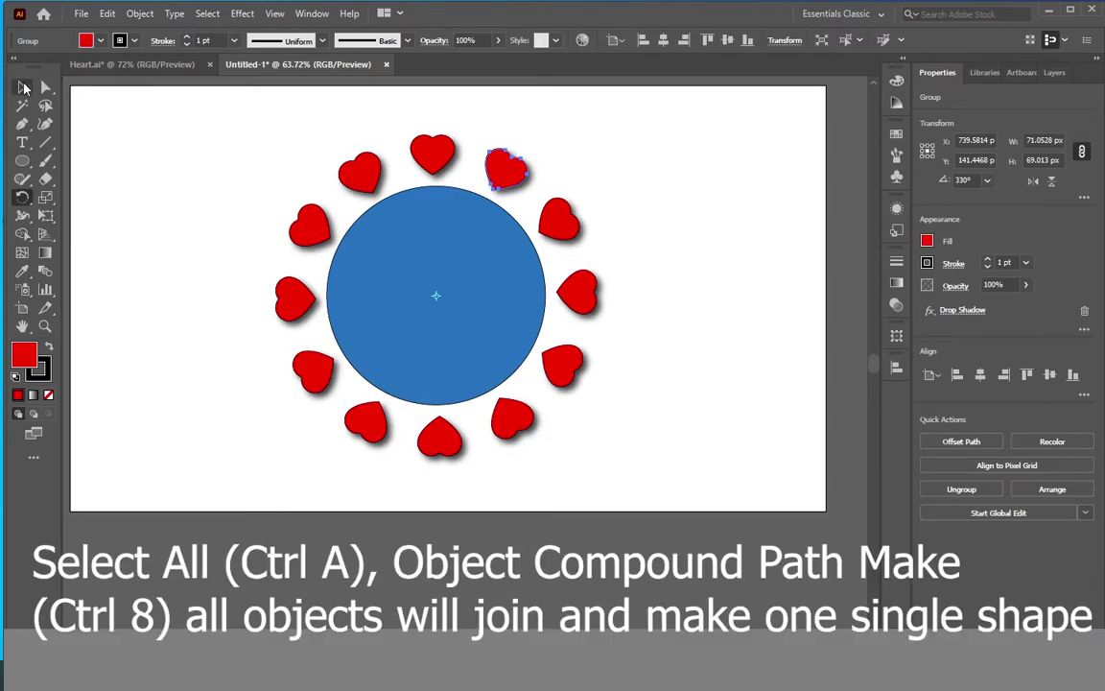
Step: Select the circle and all twelve hearts and make them into one compound path
left_click(22, 86)
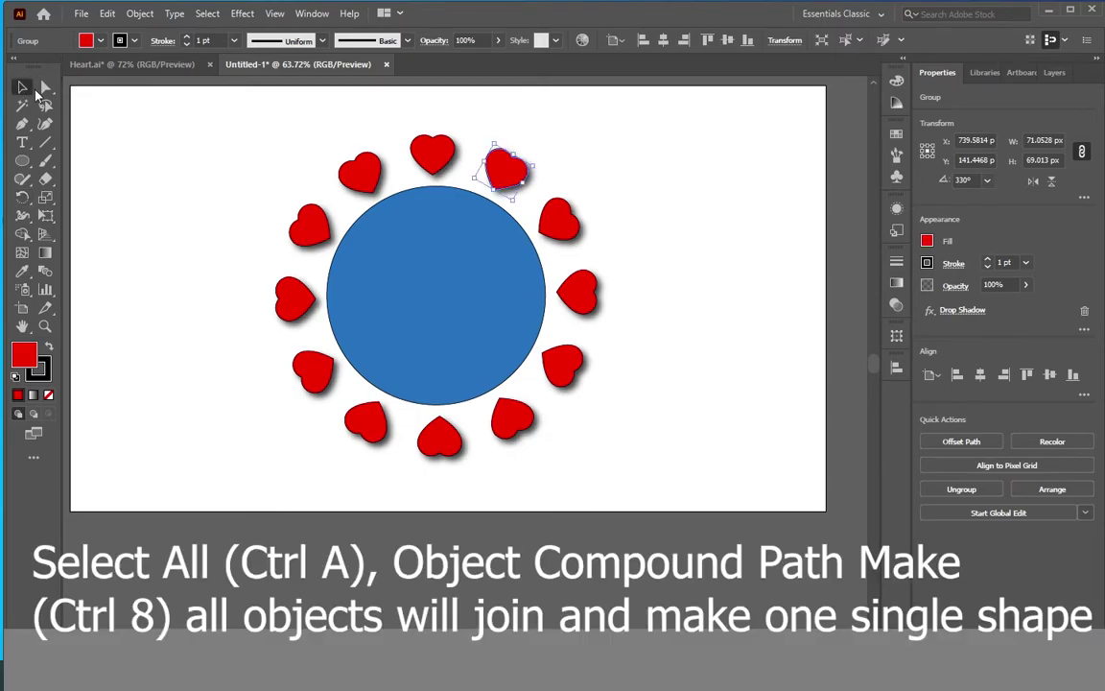
left_click(257, 202)
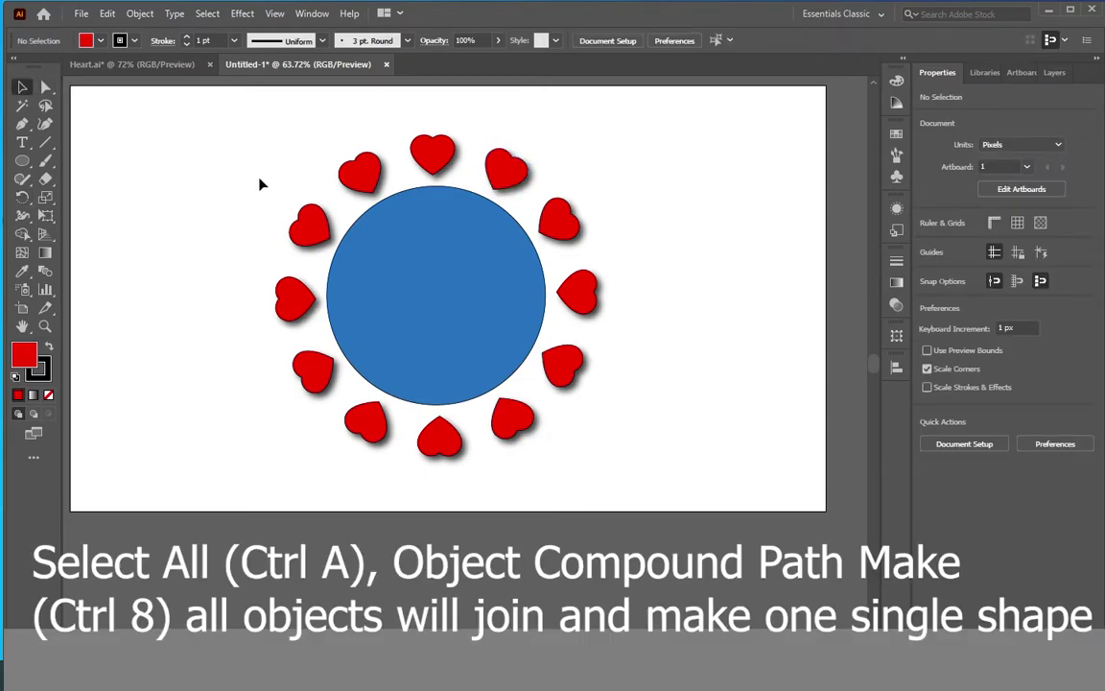
left_click(304, 226)
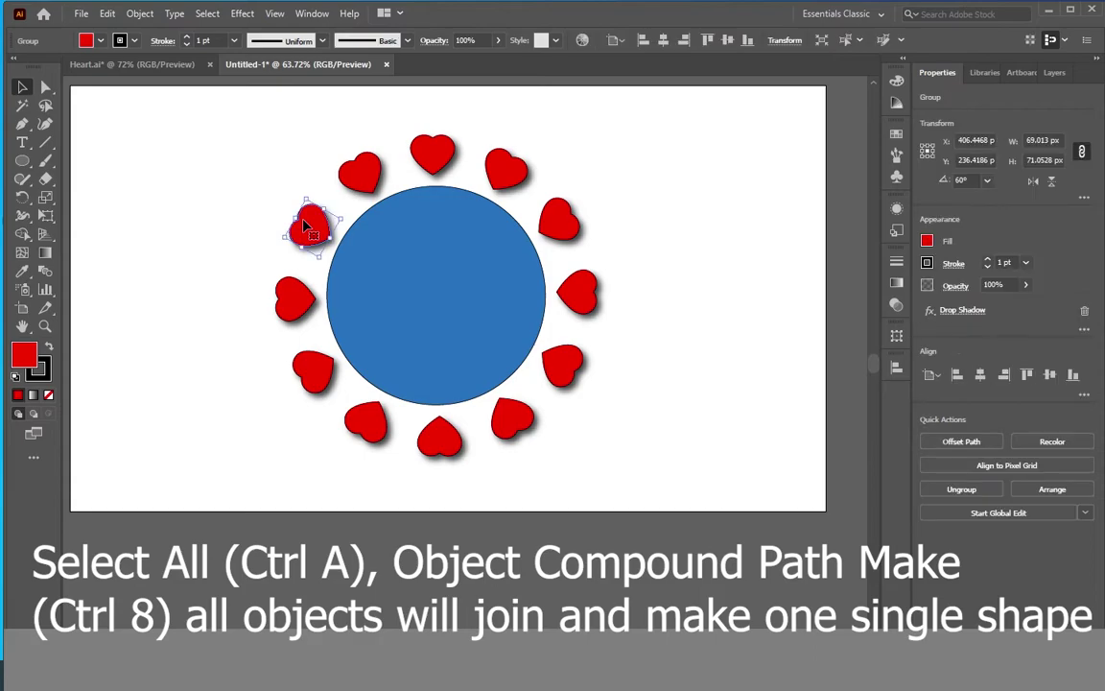
key("ctrl+a")
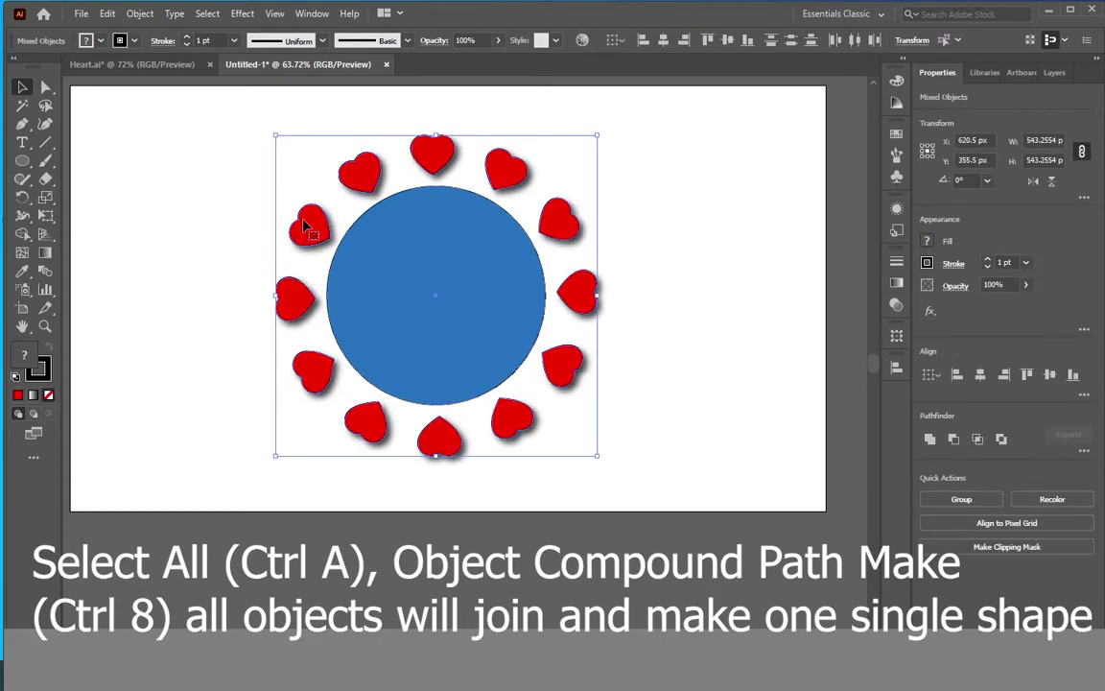
left_click(141, 15)
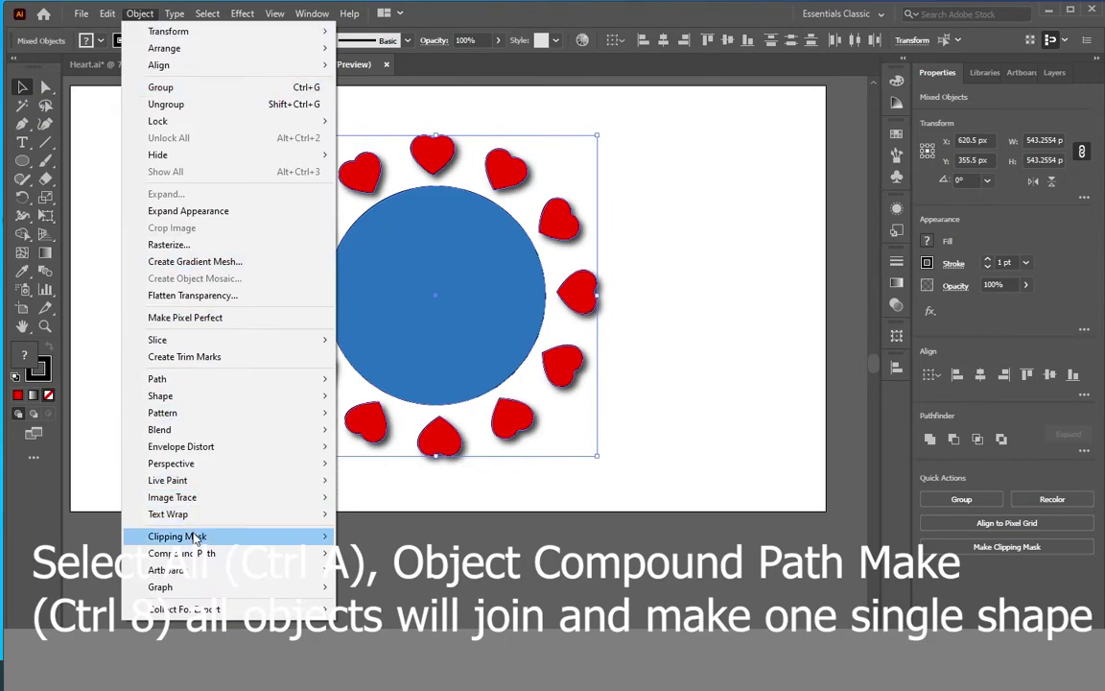
mouse_move(182, 553)
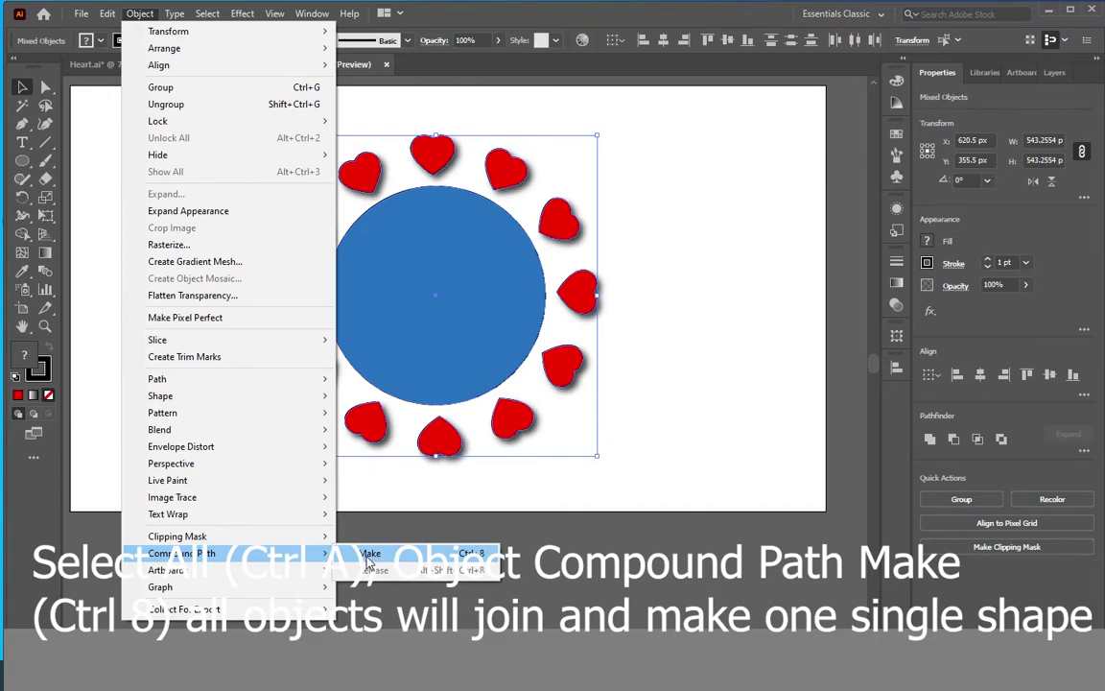
left_click(369, 555)
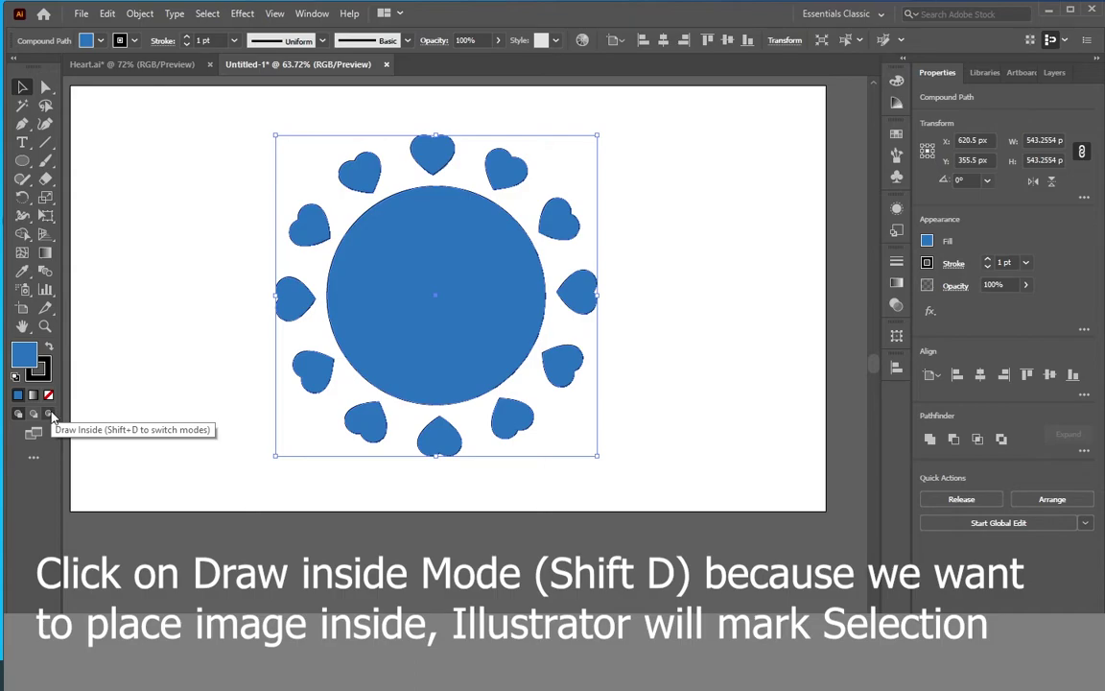
Step: Turn on Draw Inside mode for the heart-and-circle compound path
left_click(51, 414)
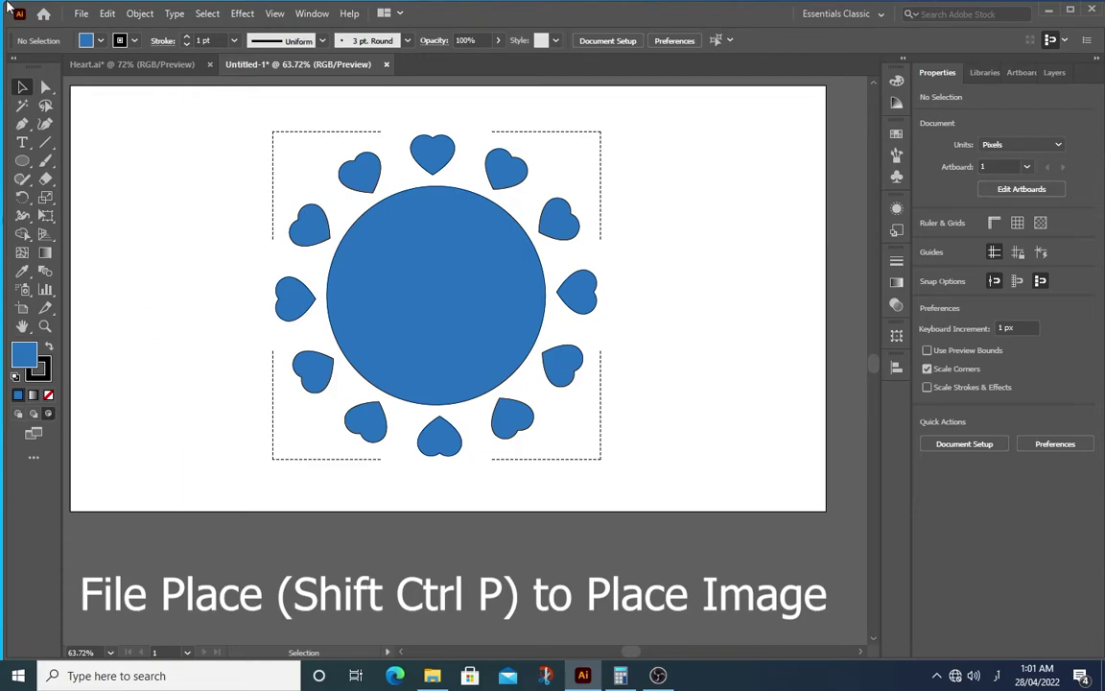
left_click(81, 14)
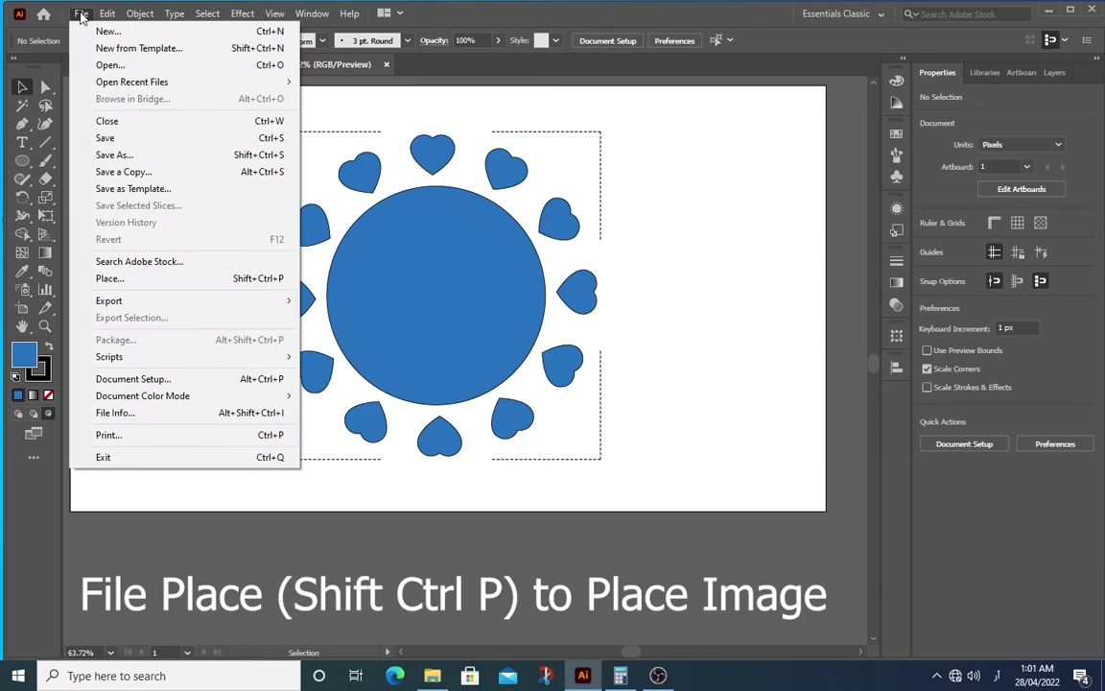
Step: Place the portrait photo from Downloads over the whole heart ring, then return to Draw Normal
left_click(110, 279)
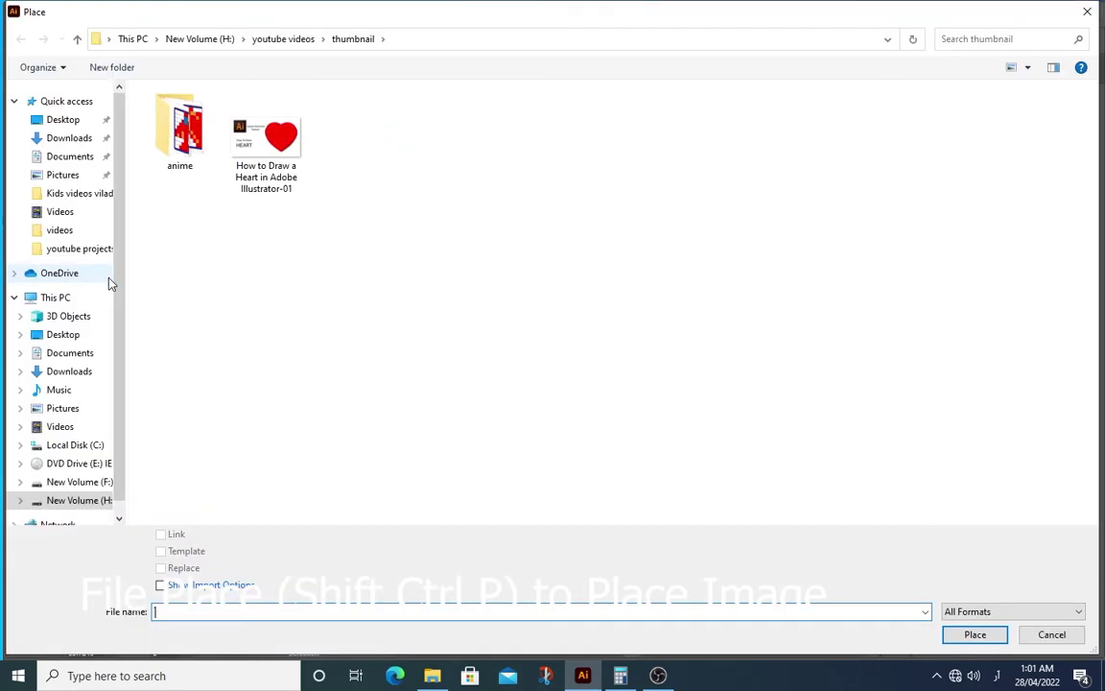
left_click(71, 139)
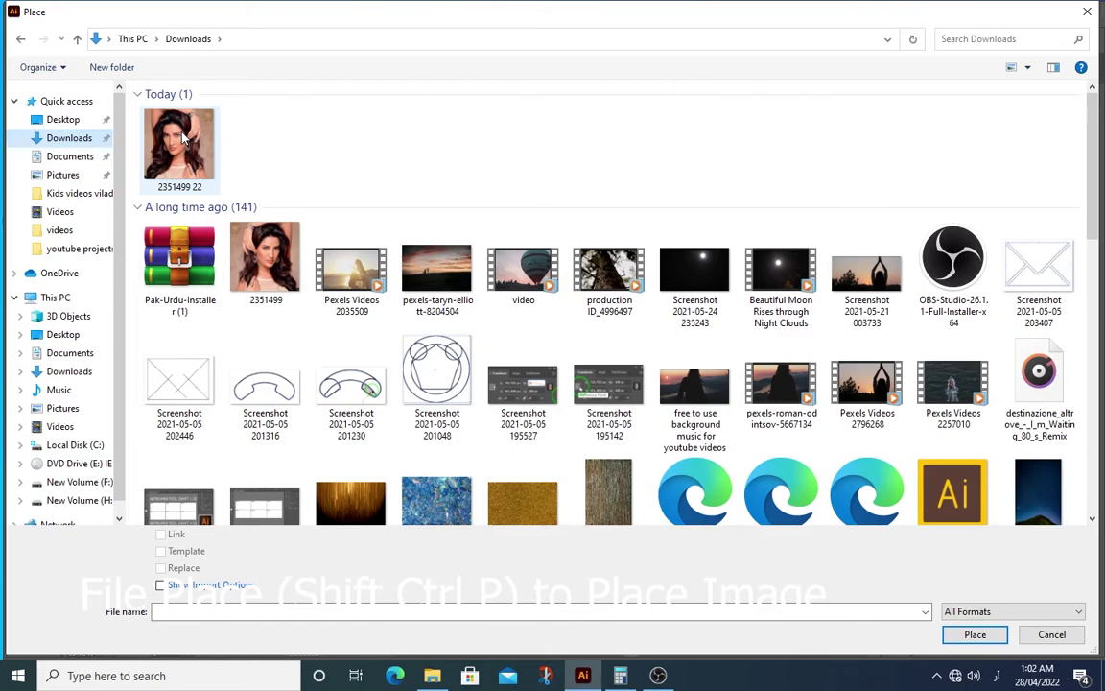
double_click(183, 139)
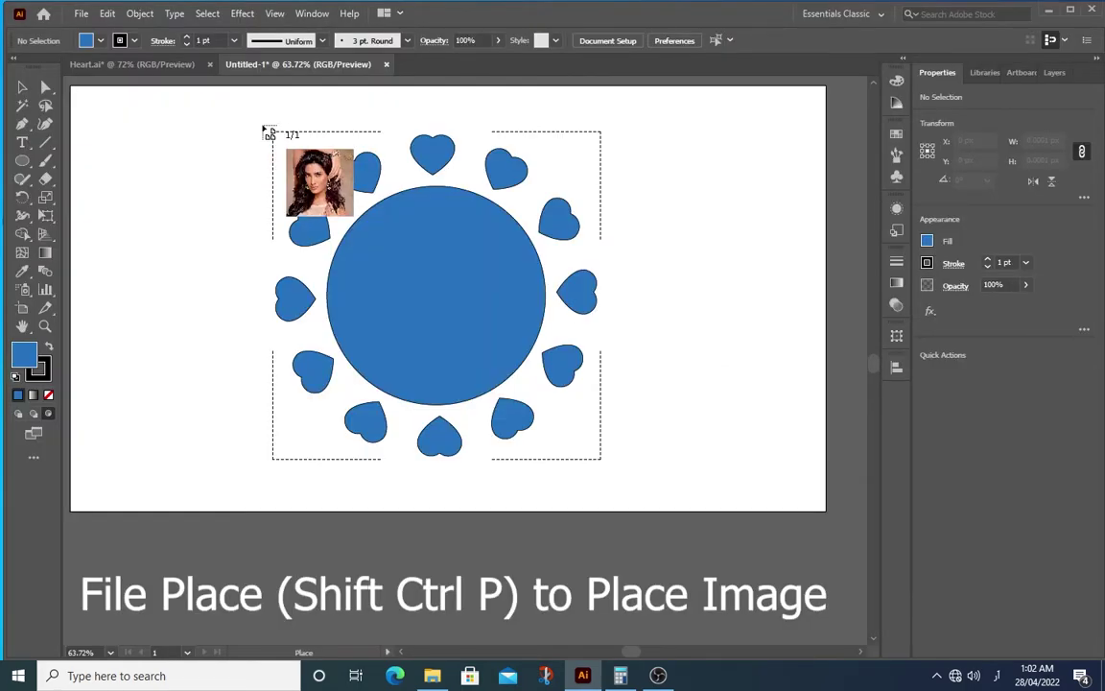
left_click_drag(264, 128, 616, 470)
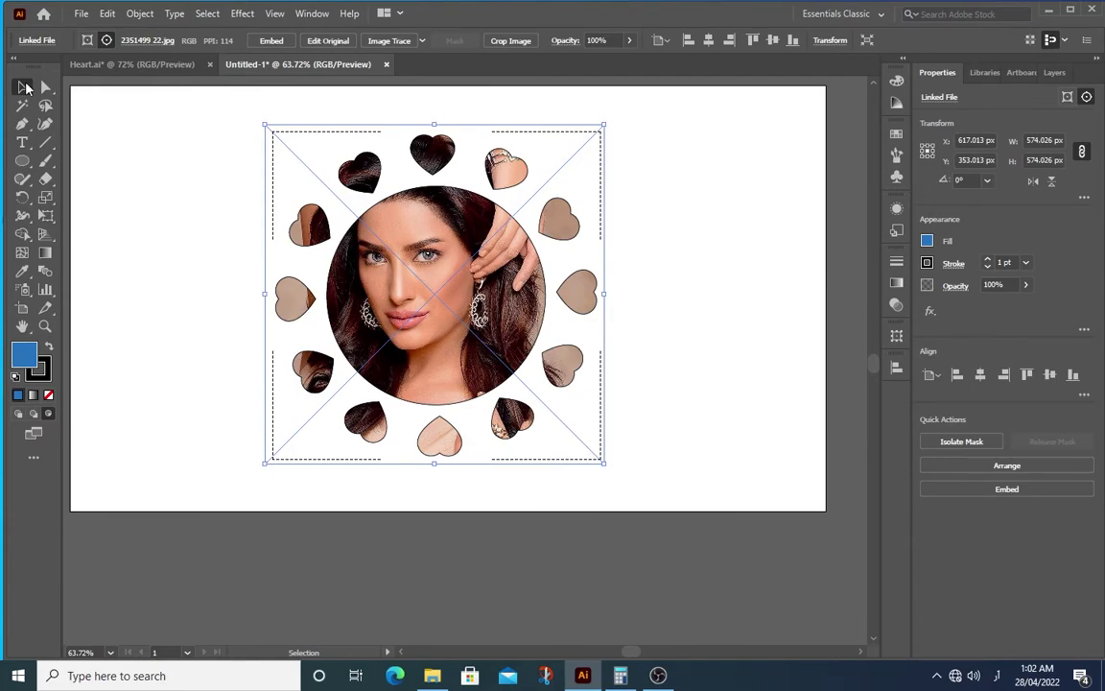
left_click(139, 185)
left_click(33, 394)
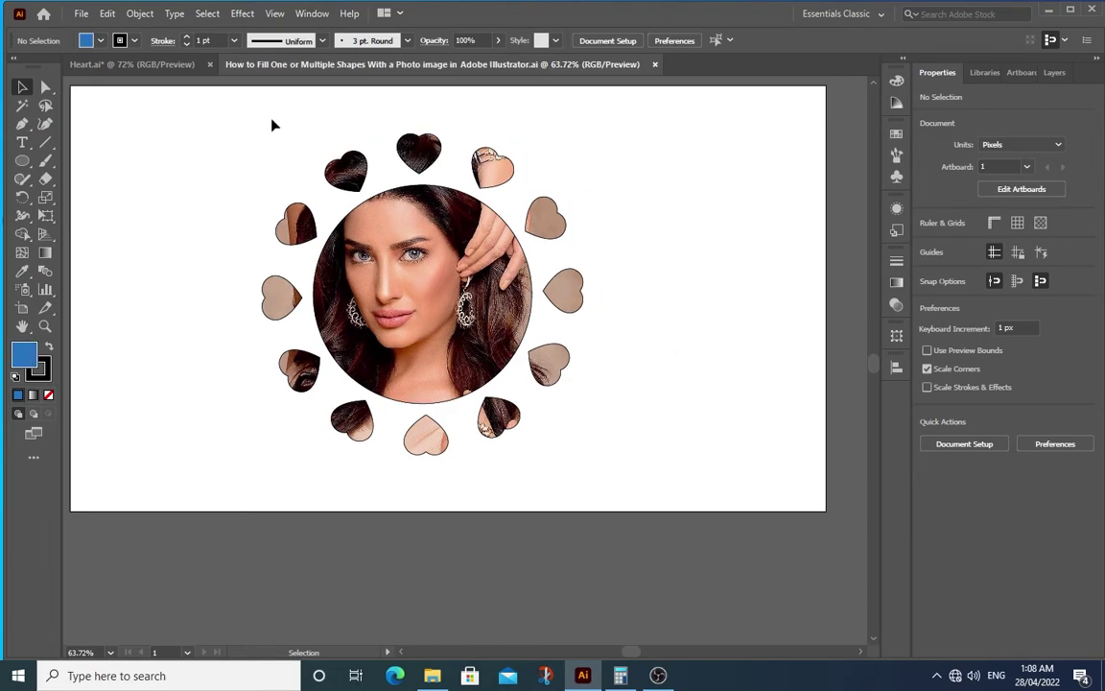
Step: Lock the compound path inside the clip group using the Layers panel
left_click_drag(245, 125, 546, 456)
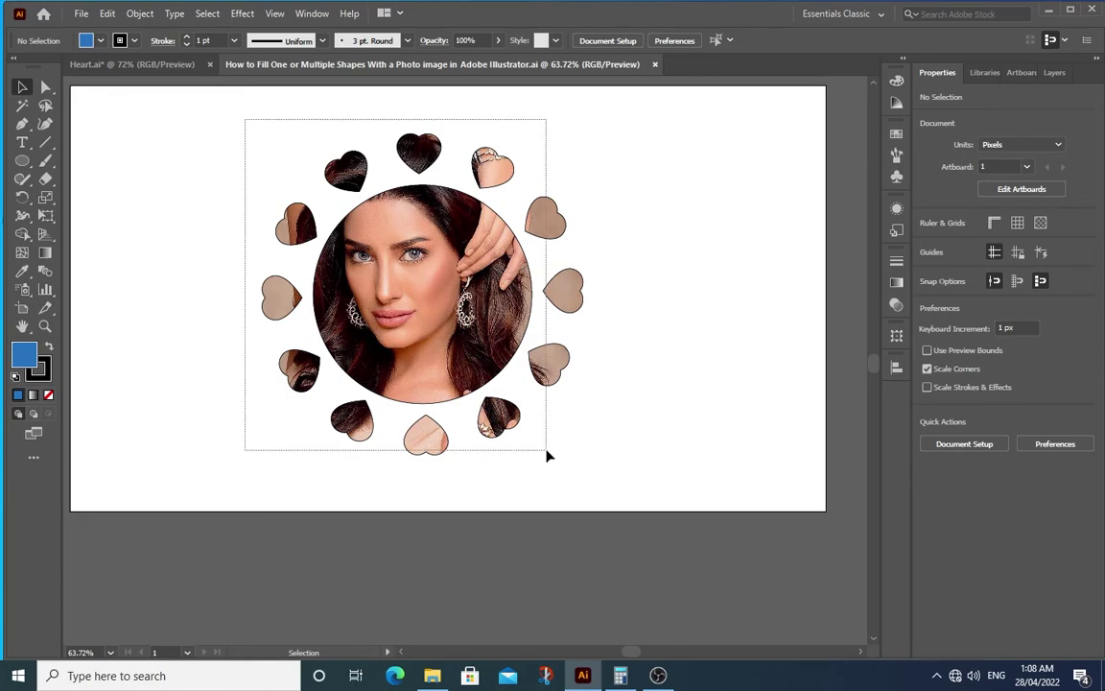
left_click(313, 13)
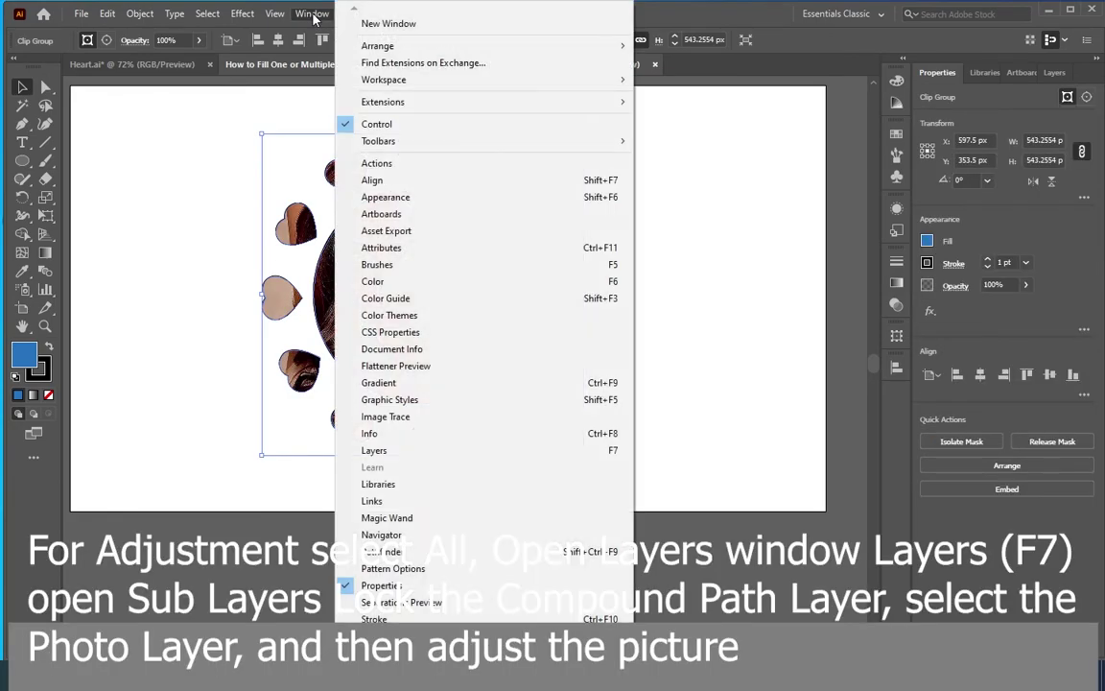
left_click(374, 450)
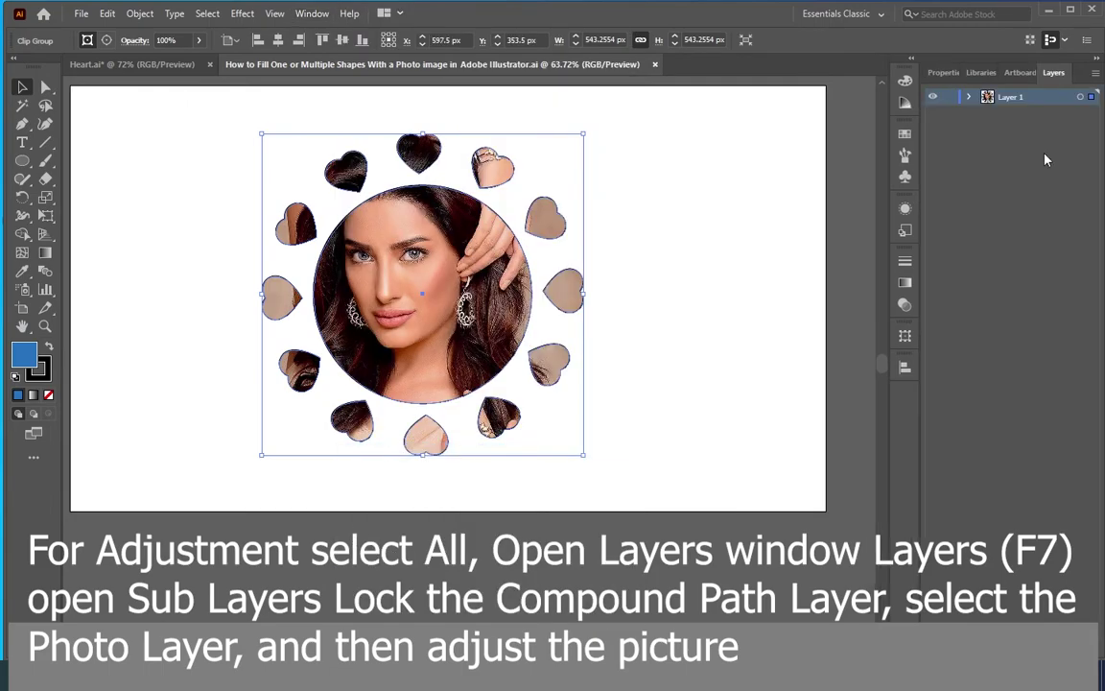
left_click(969, 97)
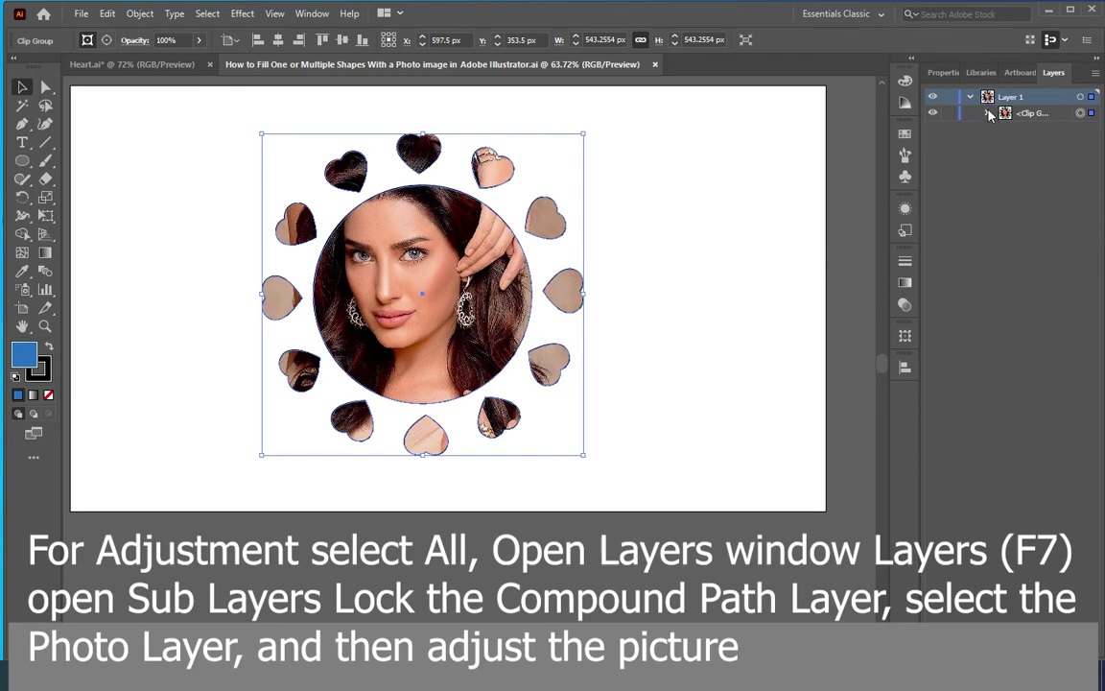
left_click(987, 114)
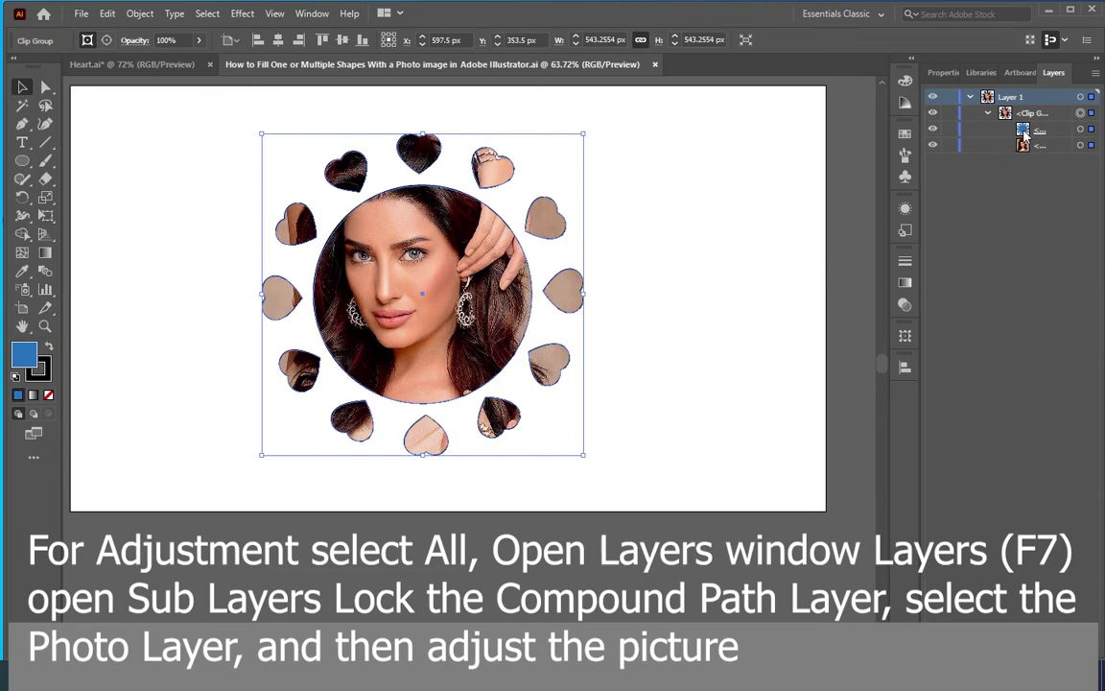
left_click(948, 130)
Step: Select the photo layer and shift the image slightly left and down to reframe the face
left_click(1029, 145)
left_click(1030, 145)
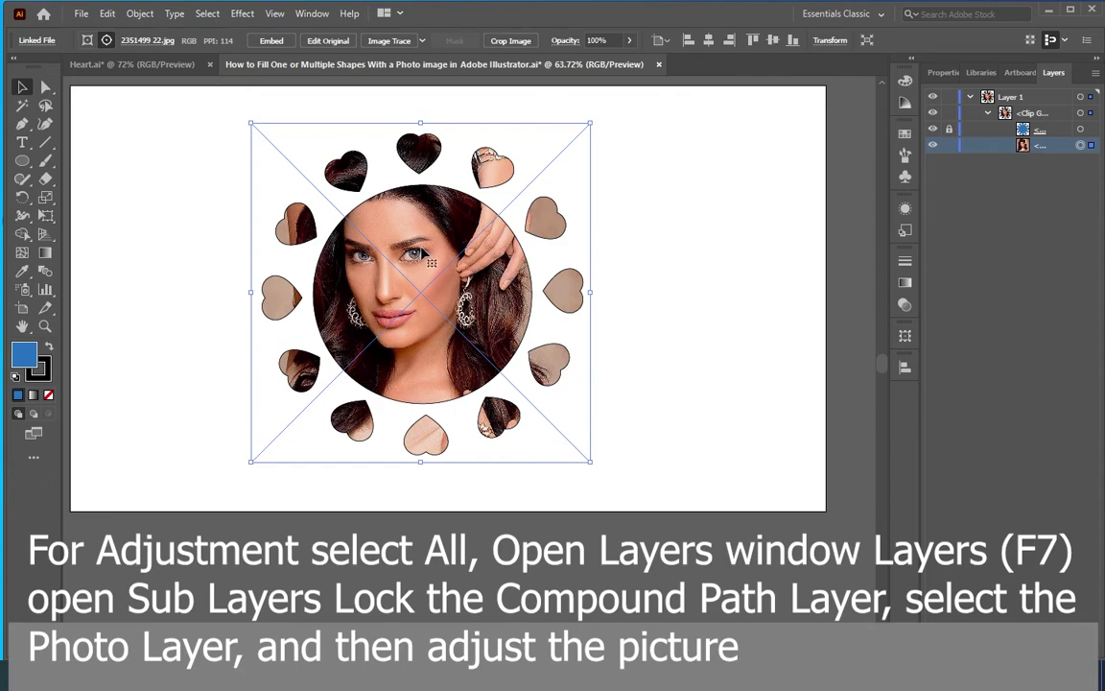
left_click_drag(414, 253, 427, 252)
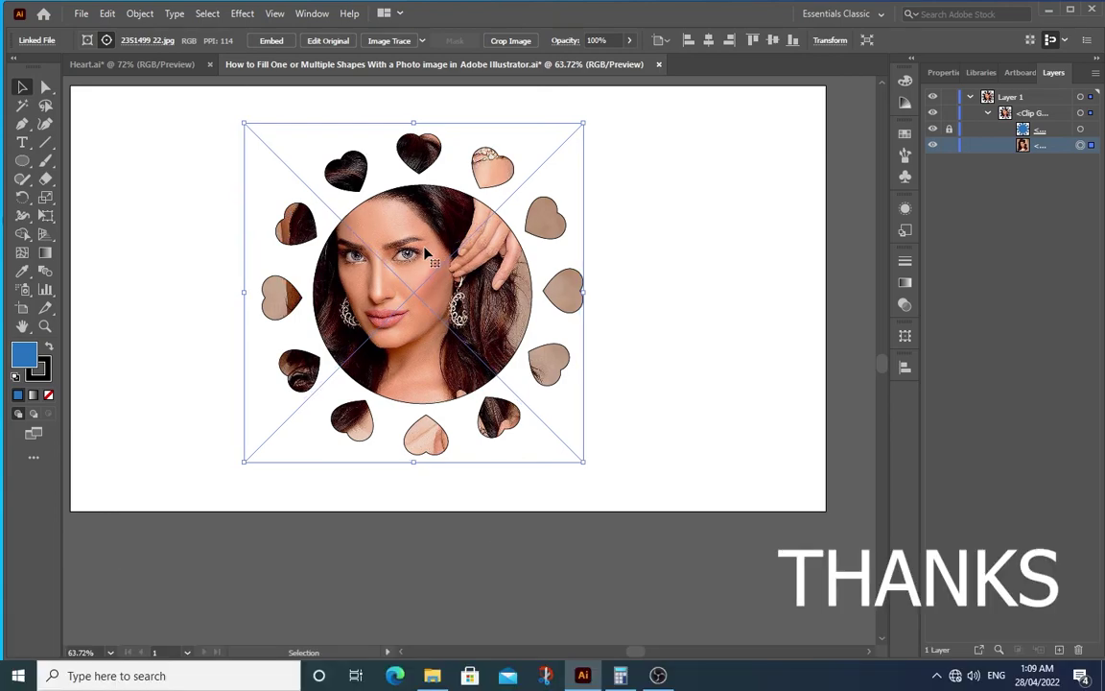
left_click_drag(427, 252, 442, 276)
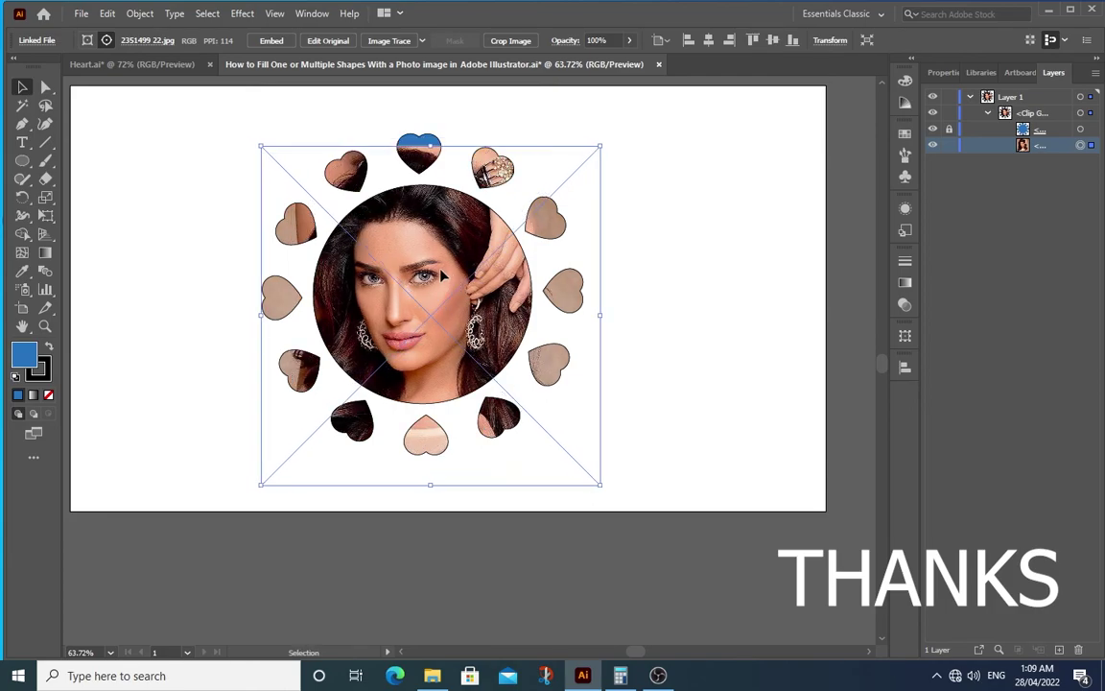
left_click(681, 307)
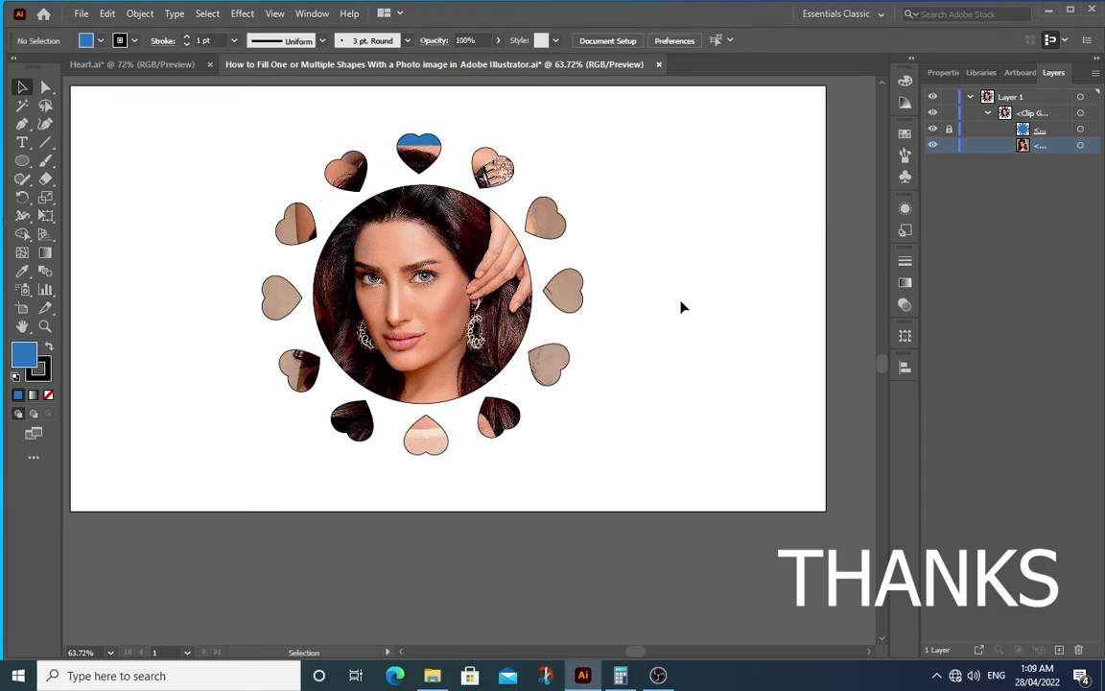